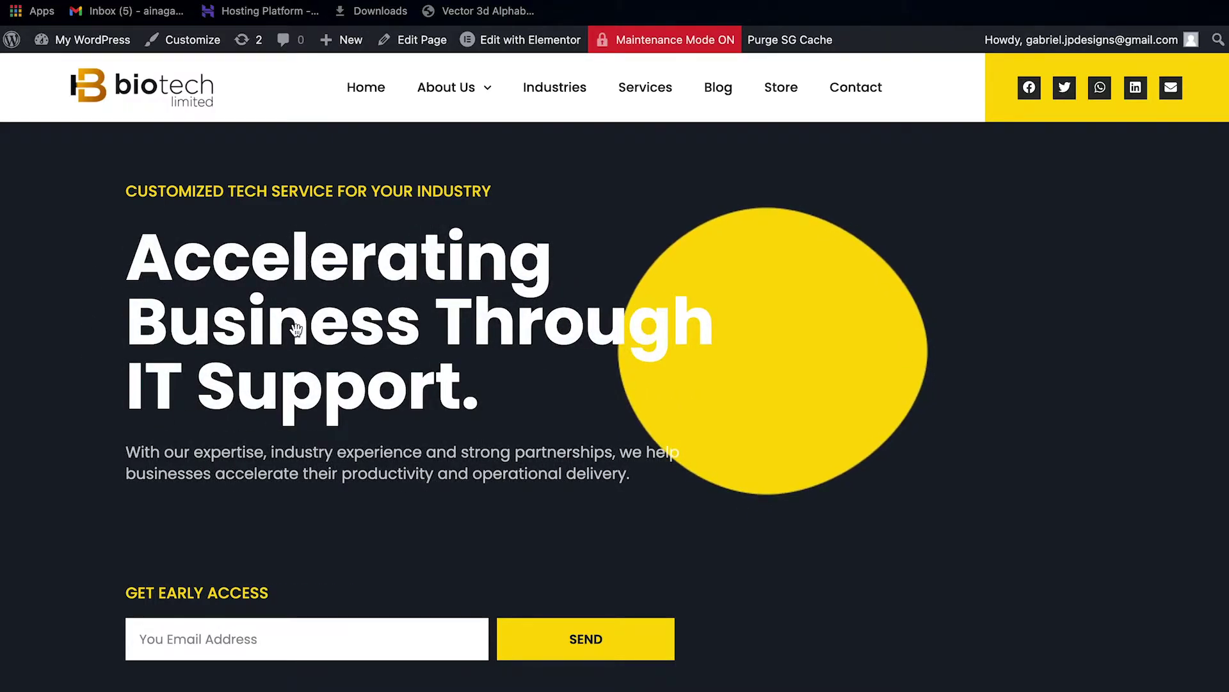
# Leave the live biotech home page to start editing it
pyautogui.hotkey('ctrl', 'Left')
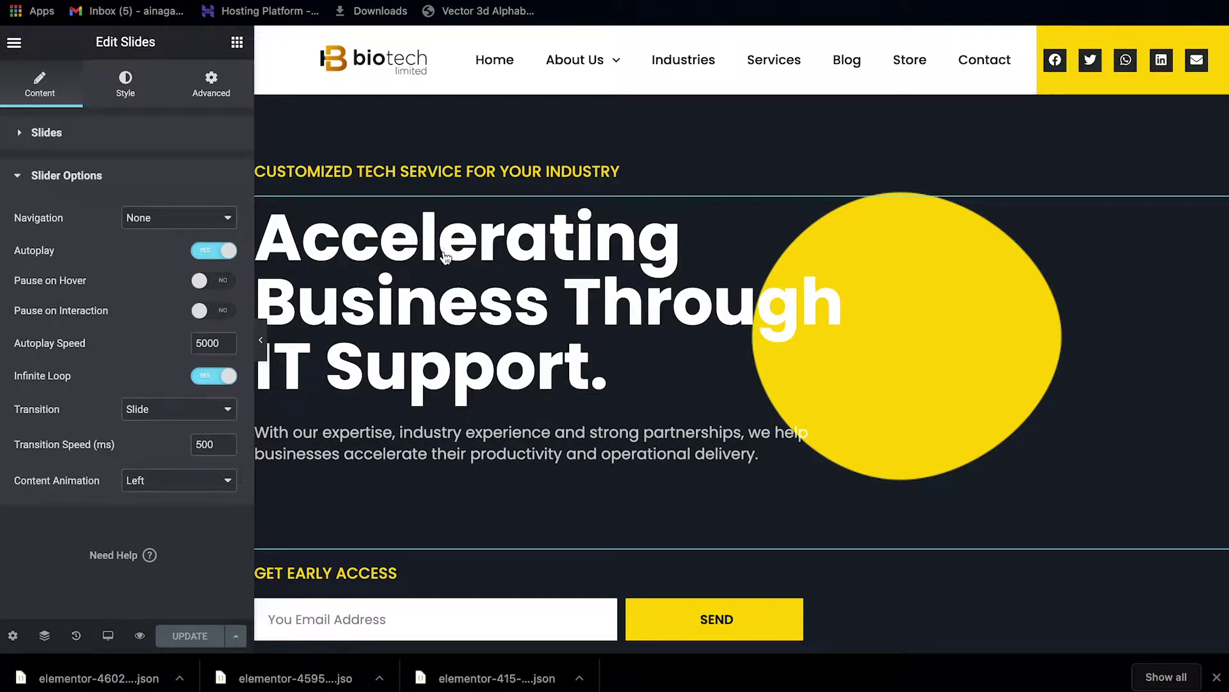
# Select the hero Slides widget and review the first slide's title and description
pyautogui.click(775, 224)
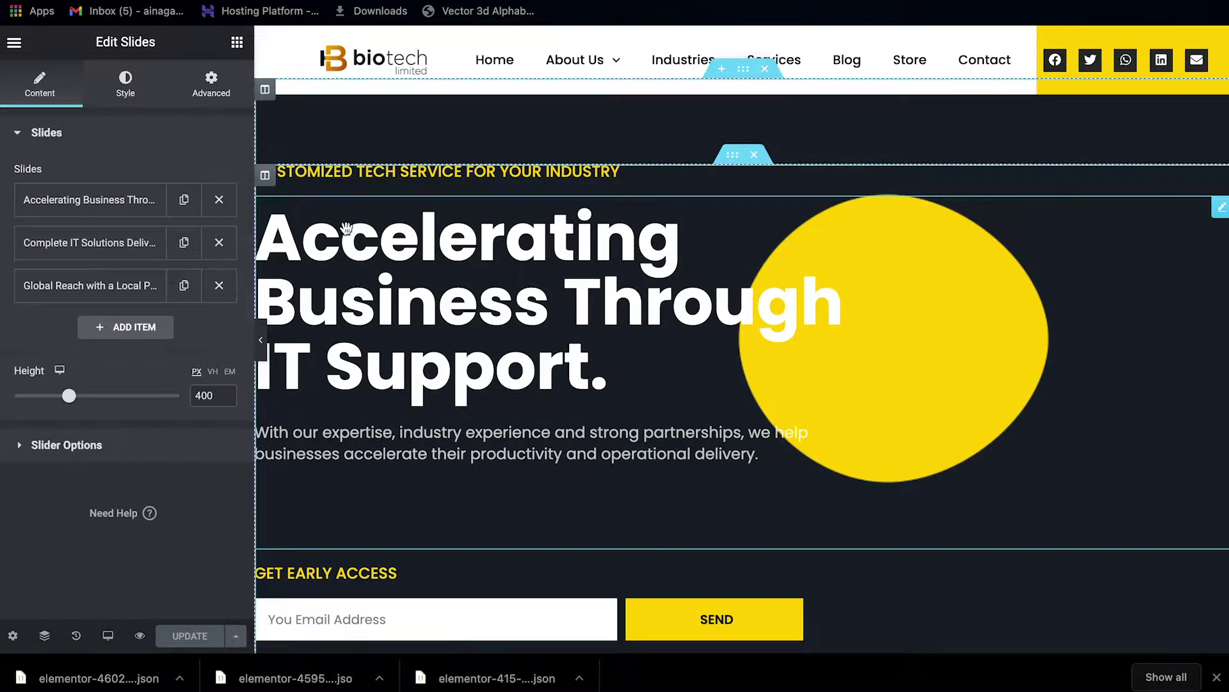
pyautogui.click(94, 215)
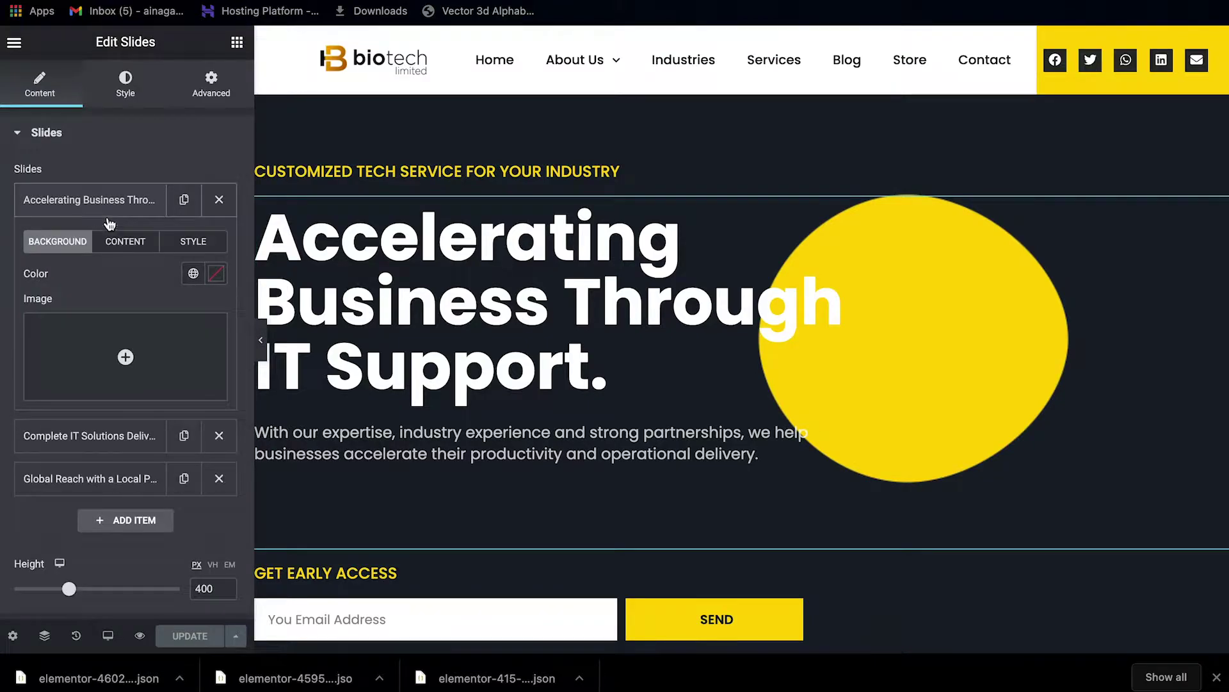
pyautogui.click(139, 244)
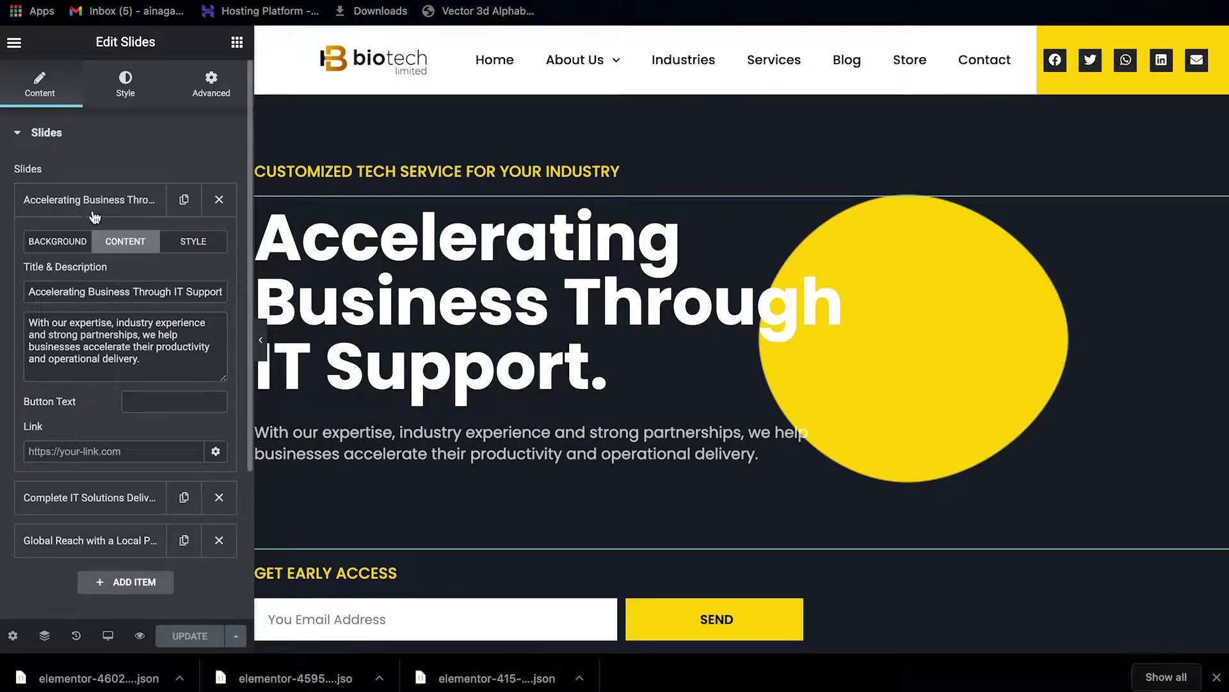
pyautogui.click(109, 199)
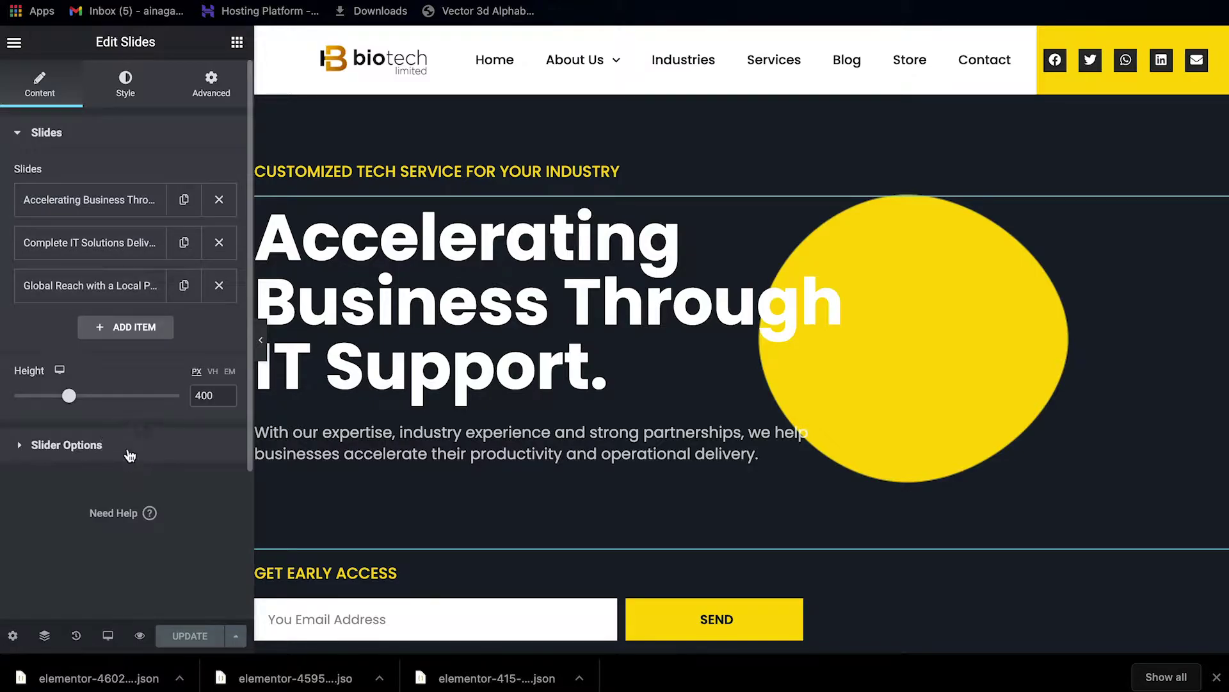
pyautogui.click(77, 456)
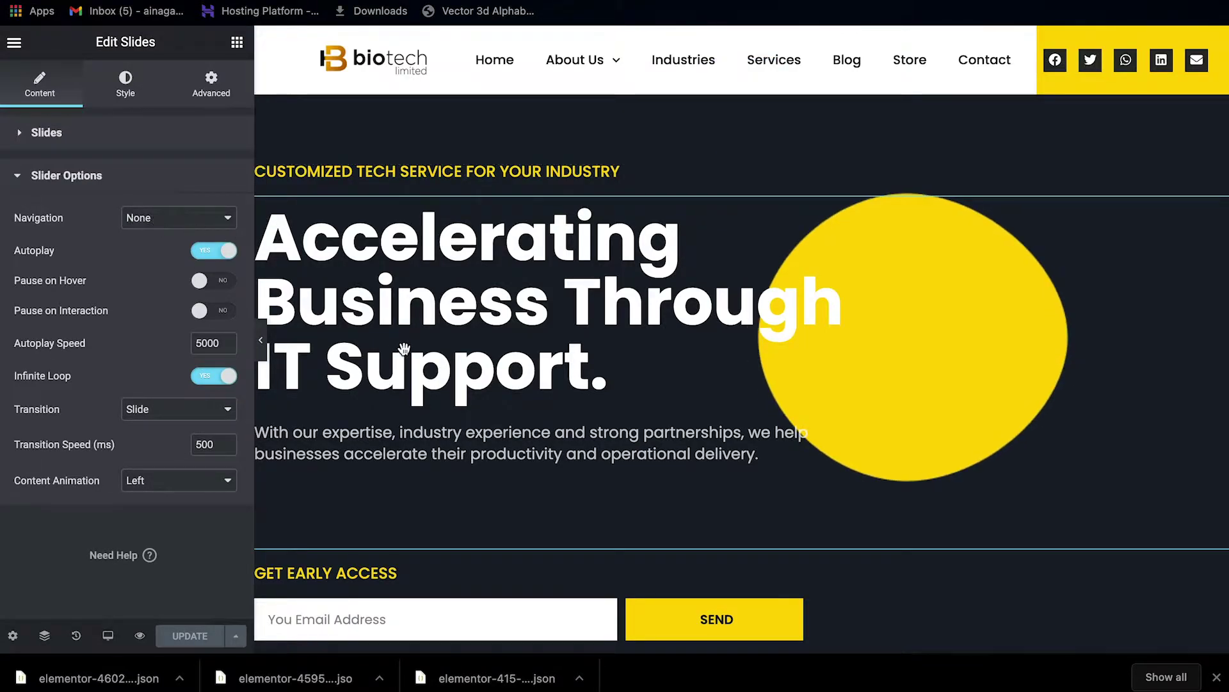
pyautogui.click(115, 183)
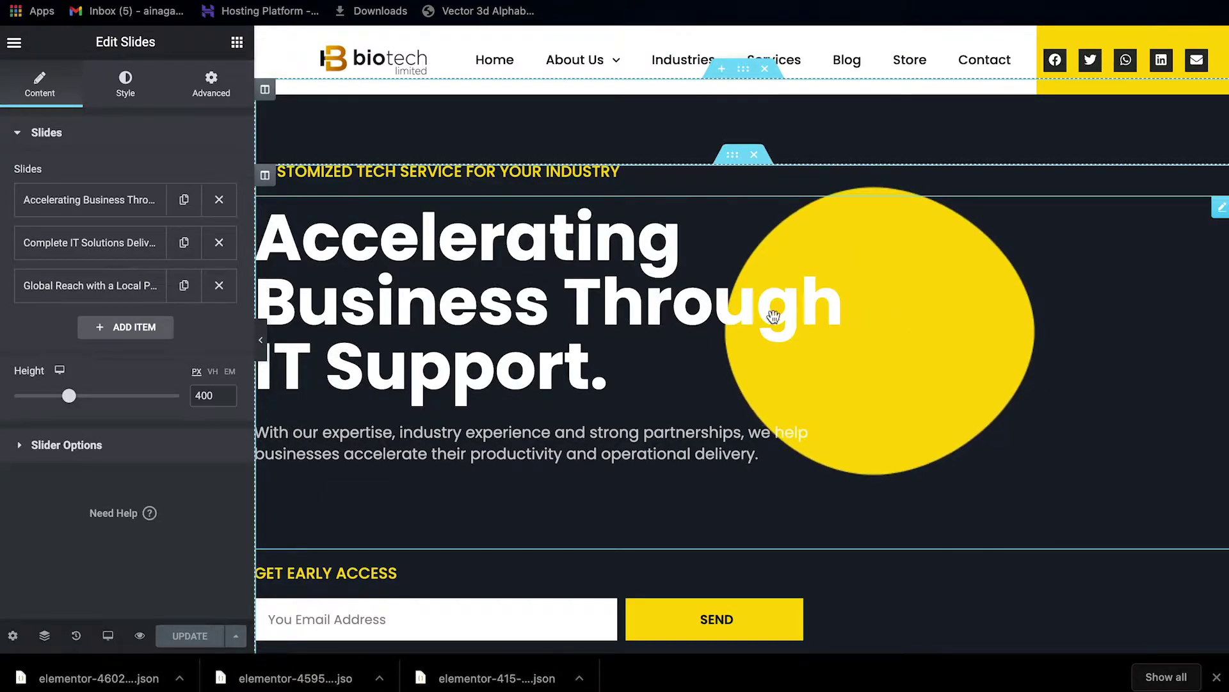
# Select the CUSTOMIZED TECH SERVICE heading, then move on to the Growtify hero
pyautogui.scroll(-2, 461, 595)
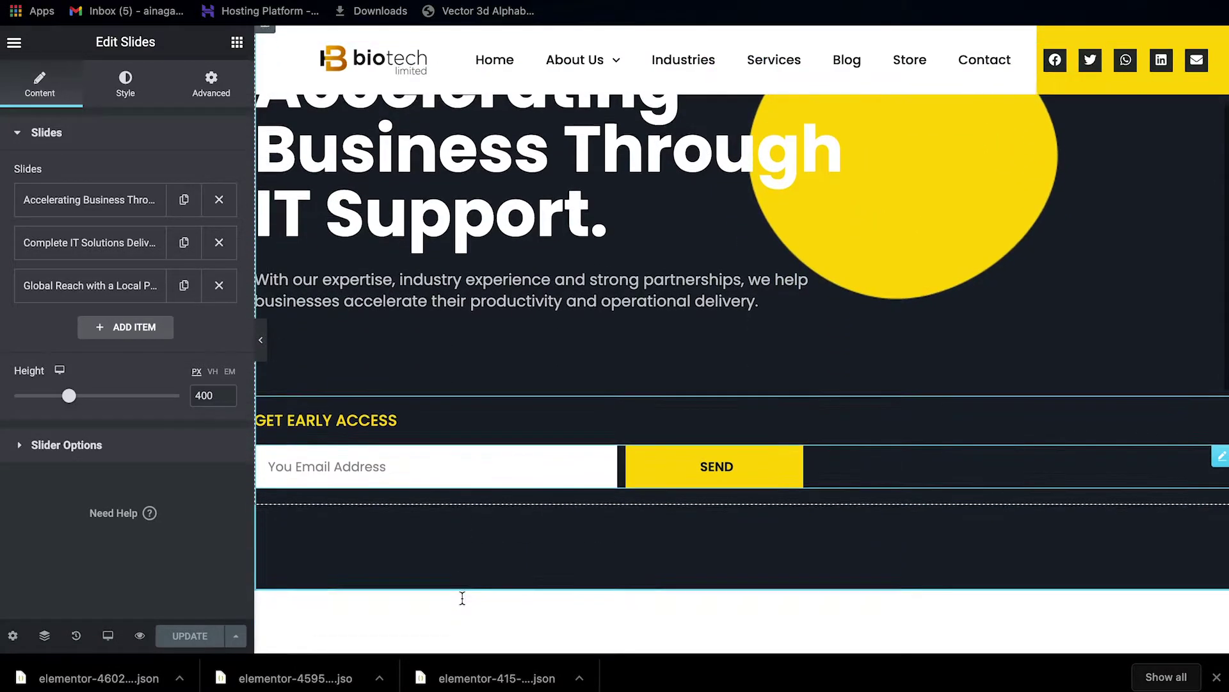
pyautogui.scroll(2, 619, 272)
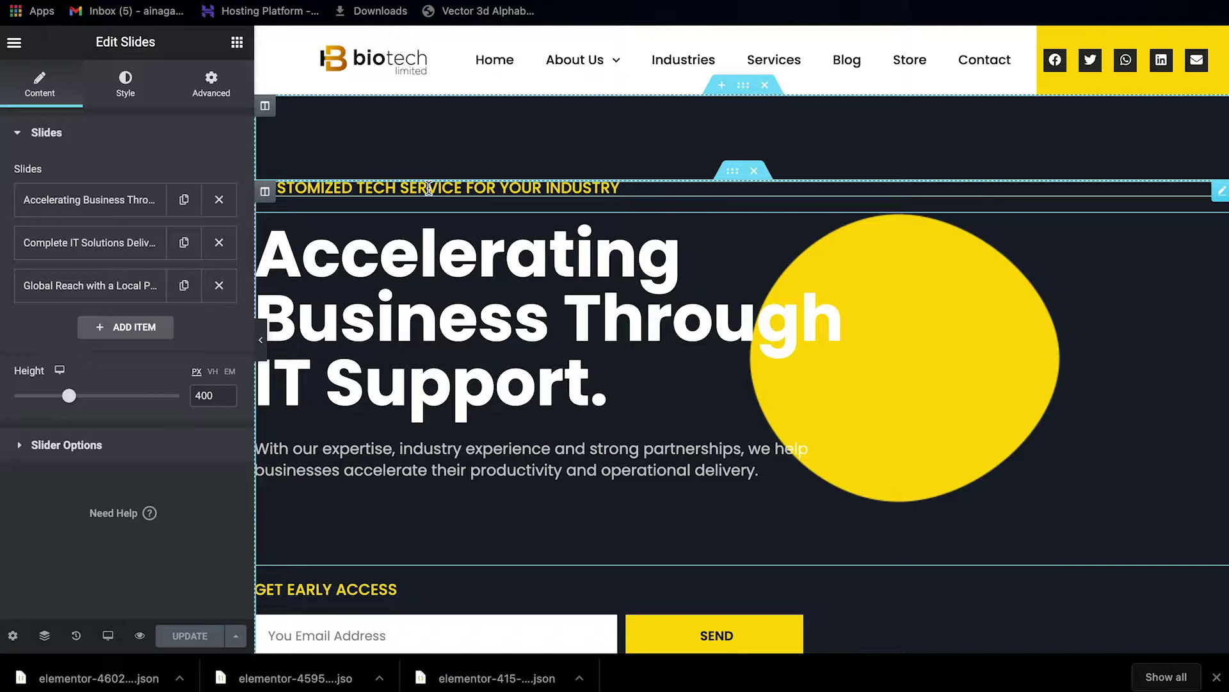
pyautogui.click(362, 471)
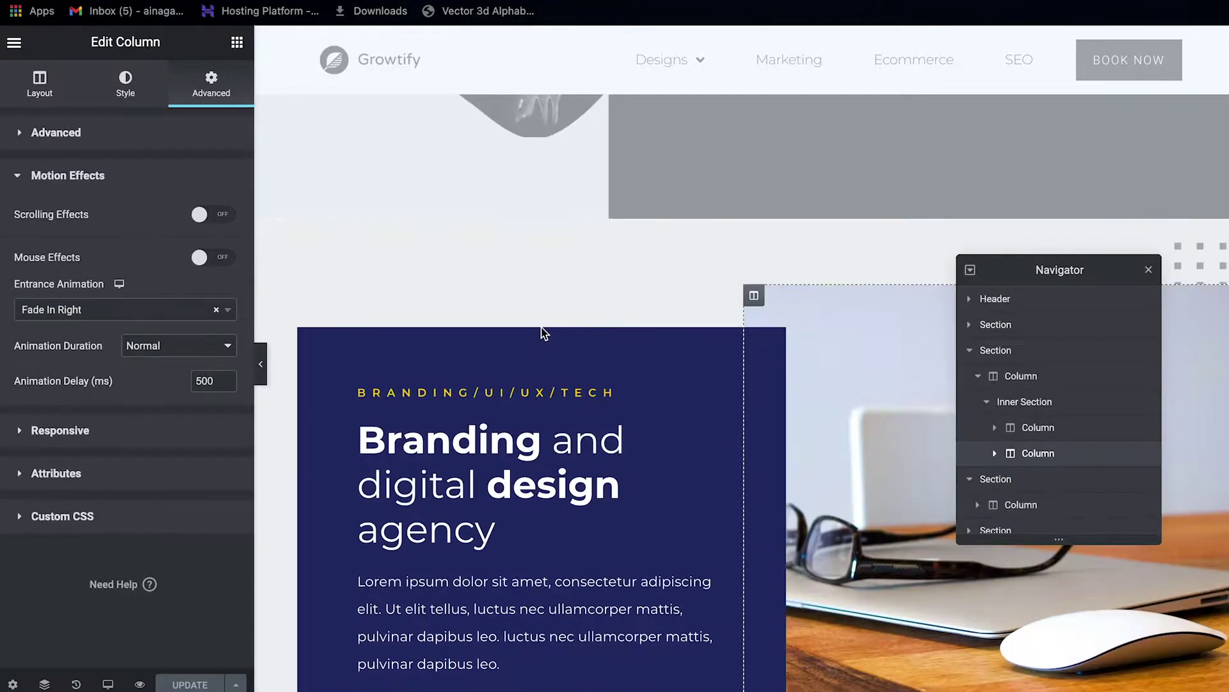
pyautogui.scroll(-1, 541, 375)
pyautogui.scroll(1, 541, 330)
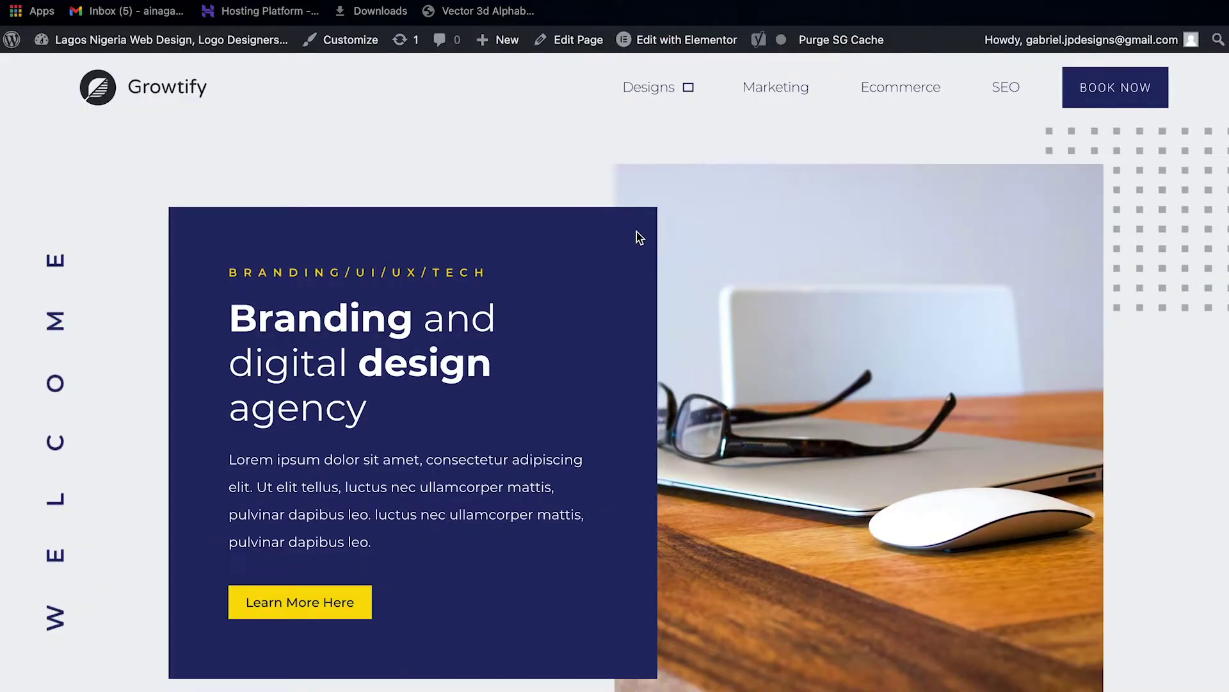
pyautogui.scroll(-1, 637, 234)
# Scroll the live Growtify page to watch the hero section
pyautogui.scroll(1, 588, 251)
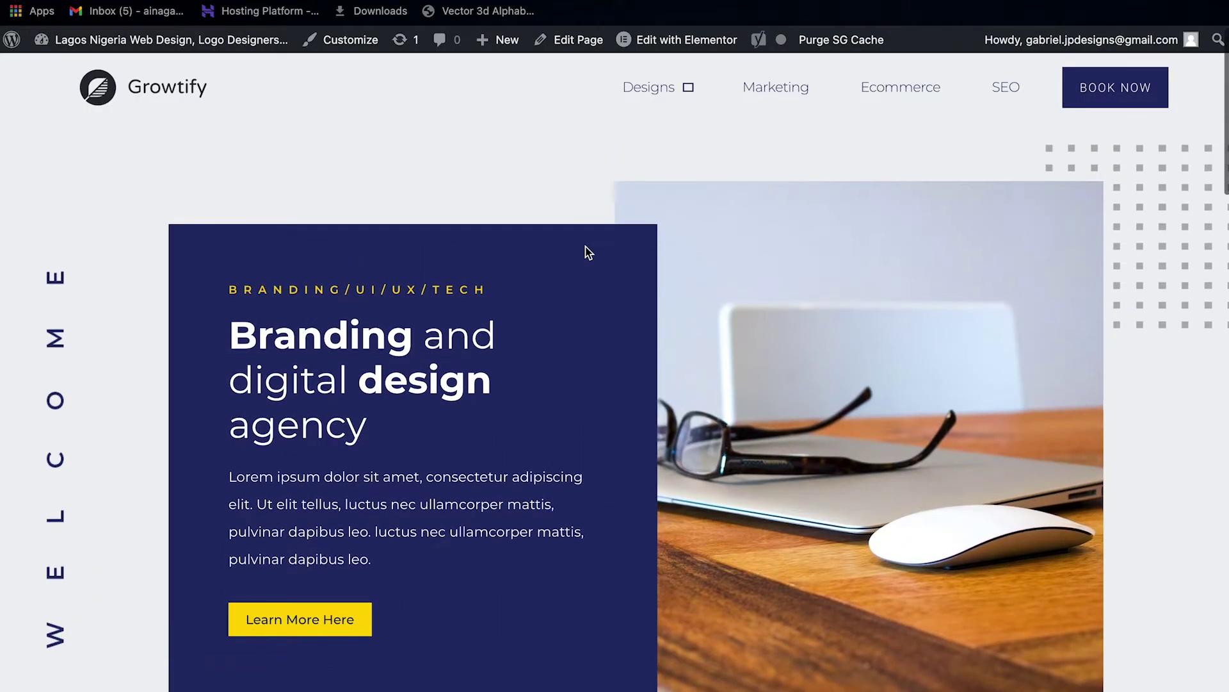
pyautogui.scroll(-1, 588, 251)
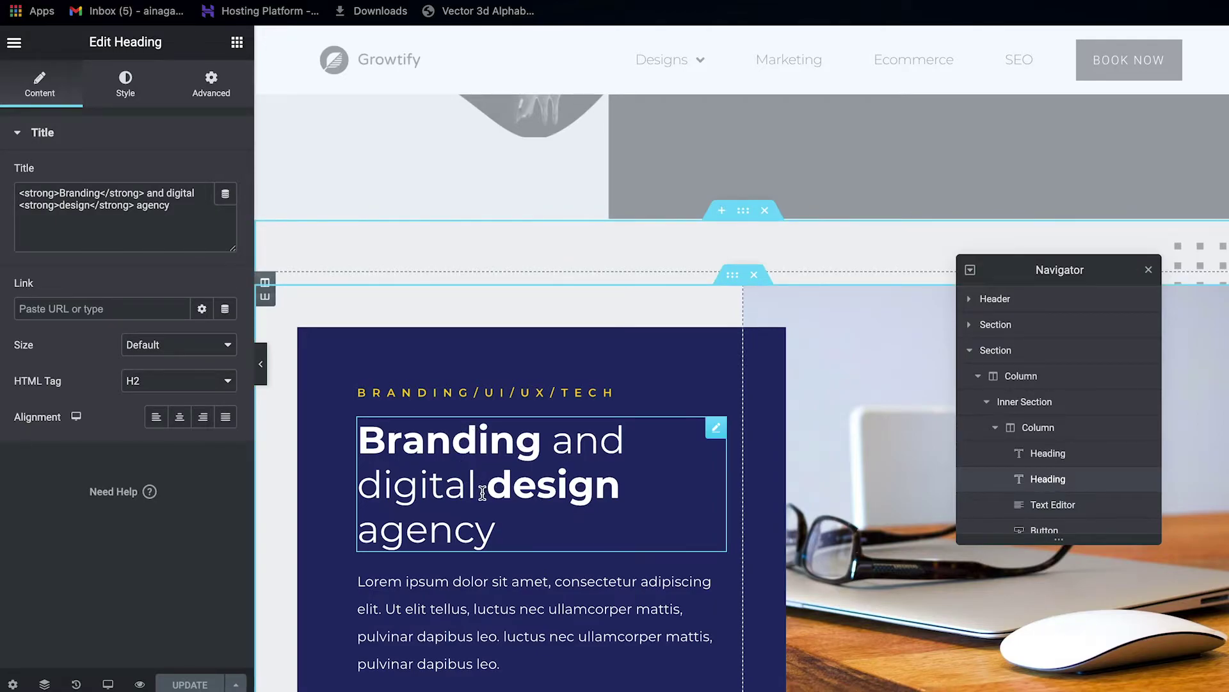
# Inspect the <strong> tags in the heading's Title, then select the navy text box column
pyautogui.doubleClick(54, 193)
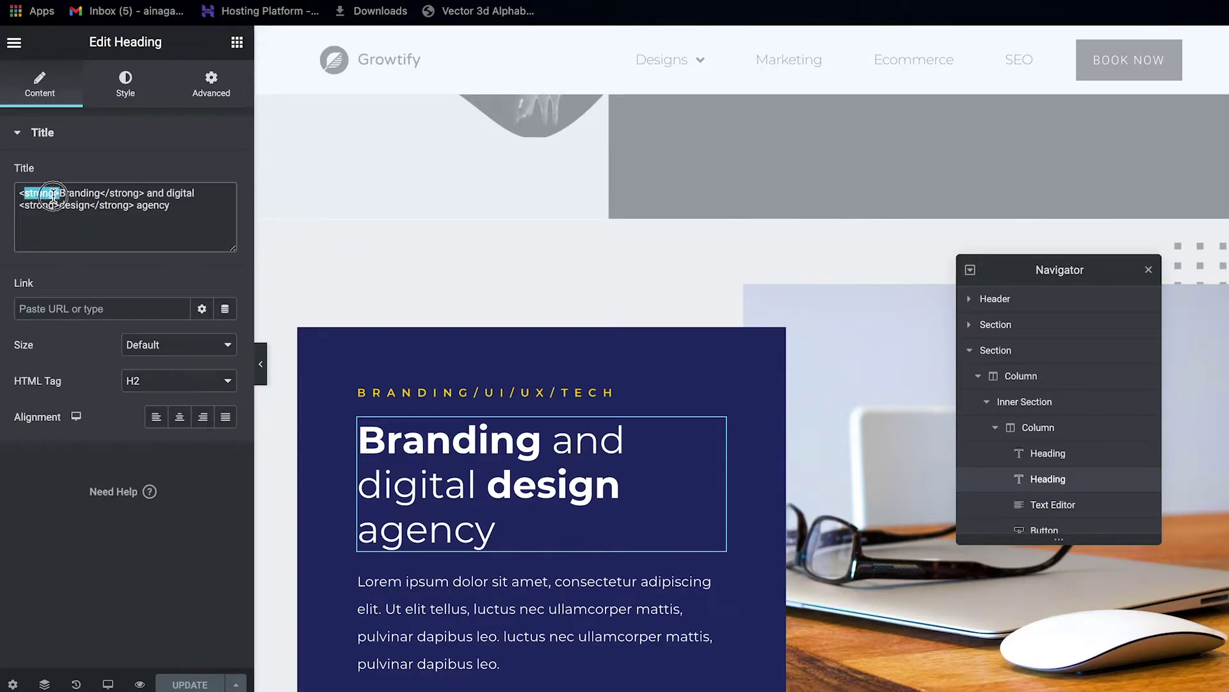
pyautogui.moveTo(101, 193); pyautogui.dragTo(144, 195)
pyautogui.click(117, 208)
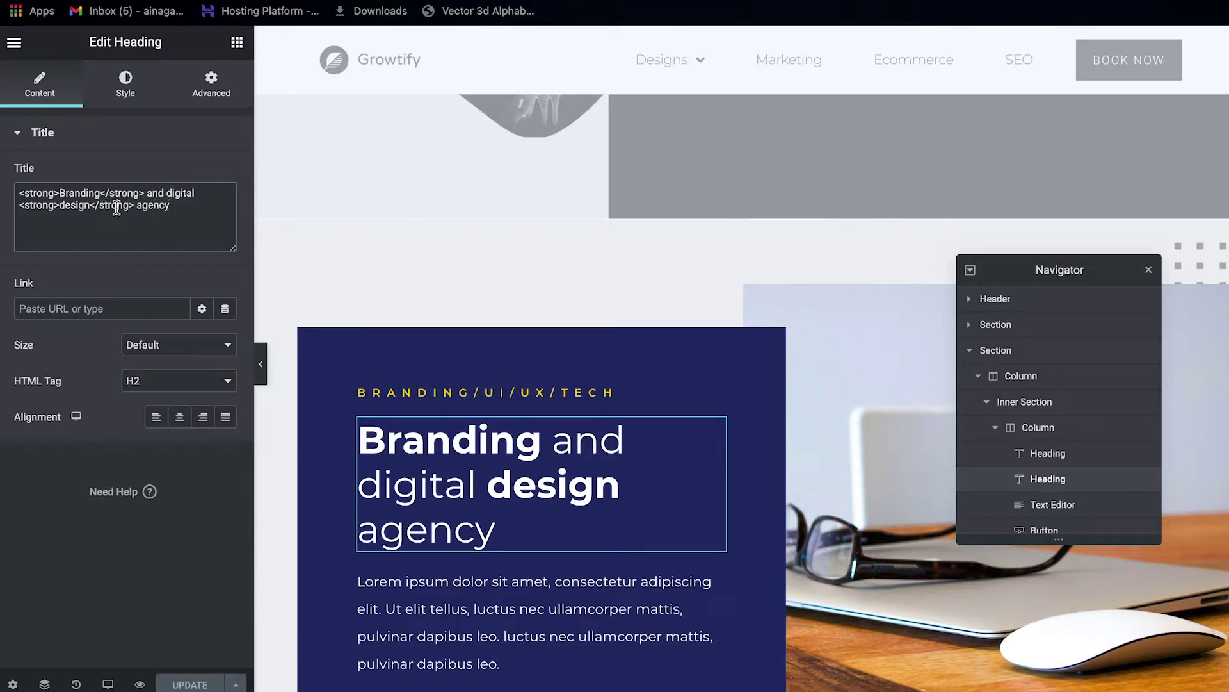
pyautogui.click(187, 211)
pyautogui.scroll(-3, 435, 472)
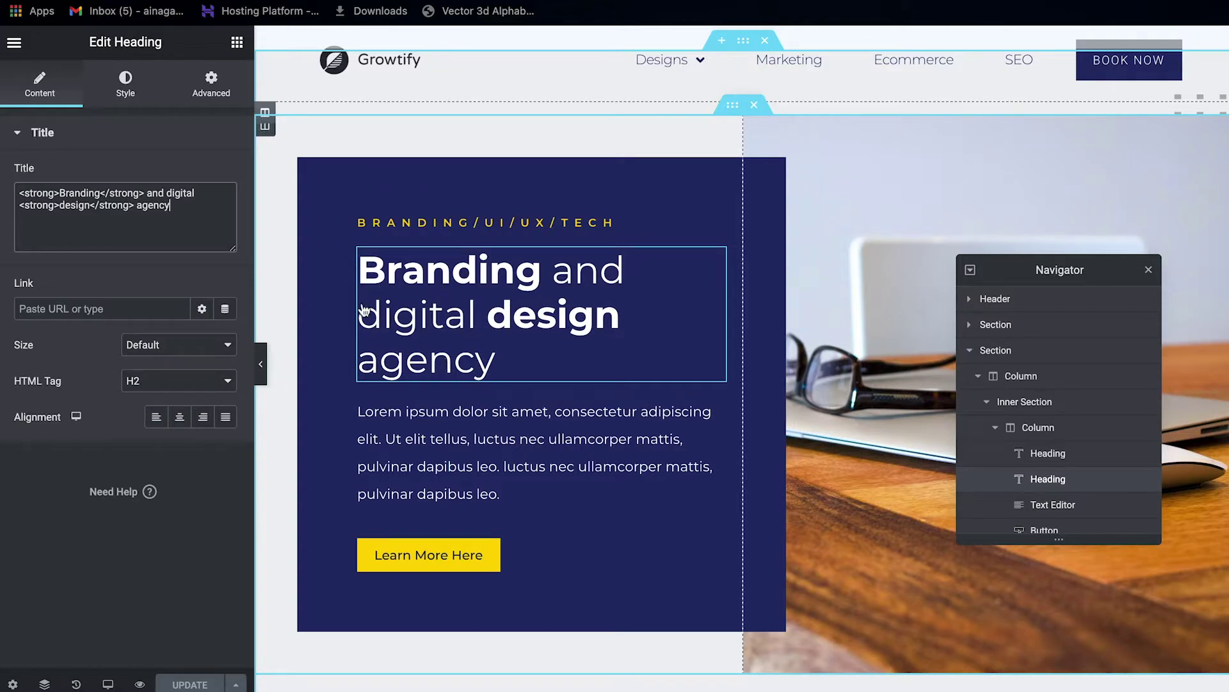
pyautogui.click(461, 213)
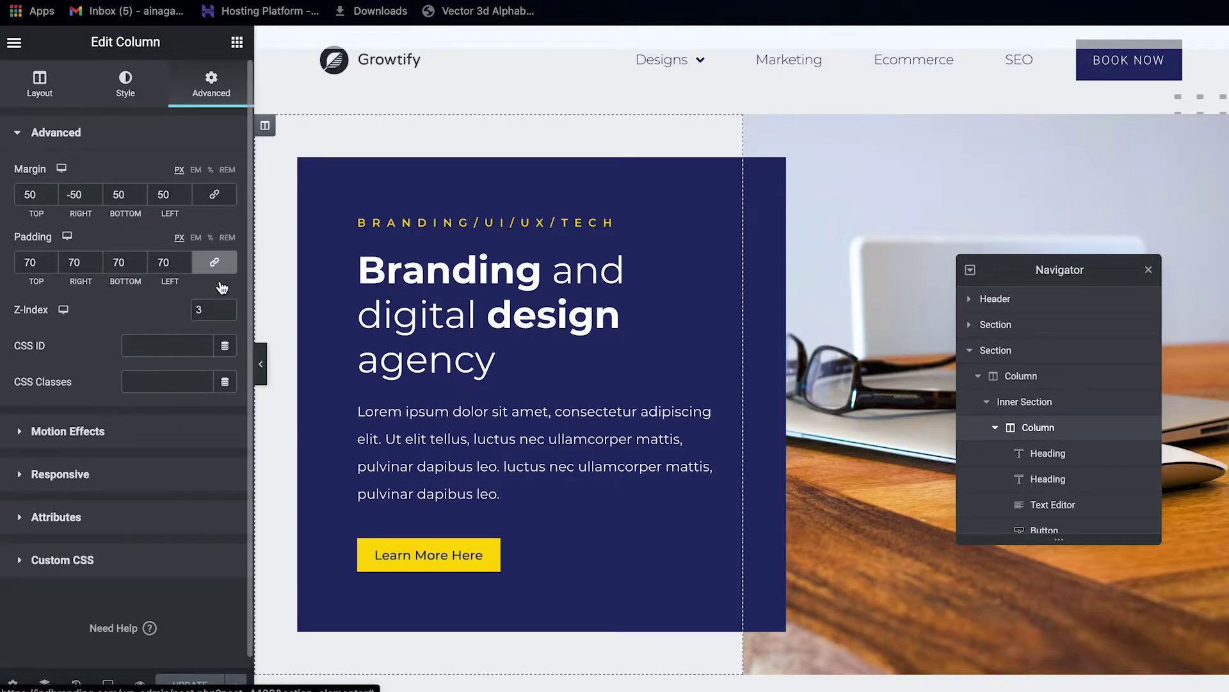
# Try a darker purple column background, then restore it to navy #232E68
pyautogui.click(124, 82)
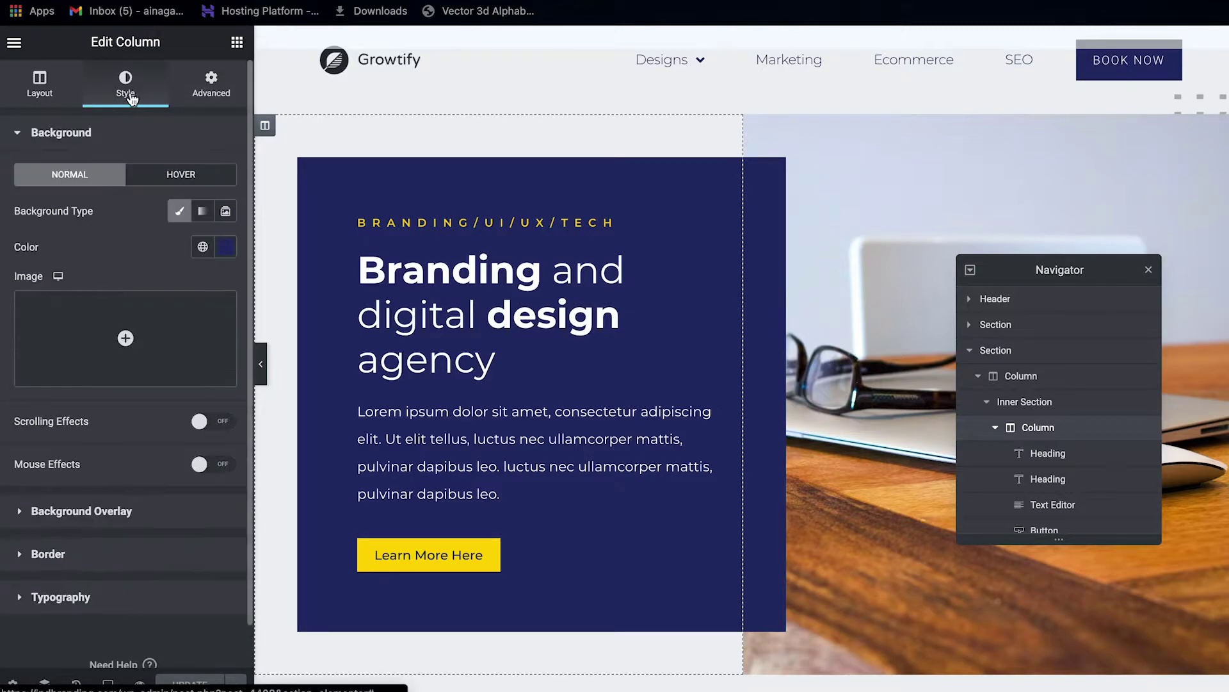
pyautogui.click(227, 247)
pyautogui.hotkey('ctrl', 'c')
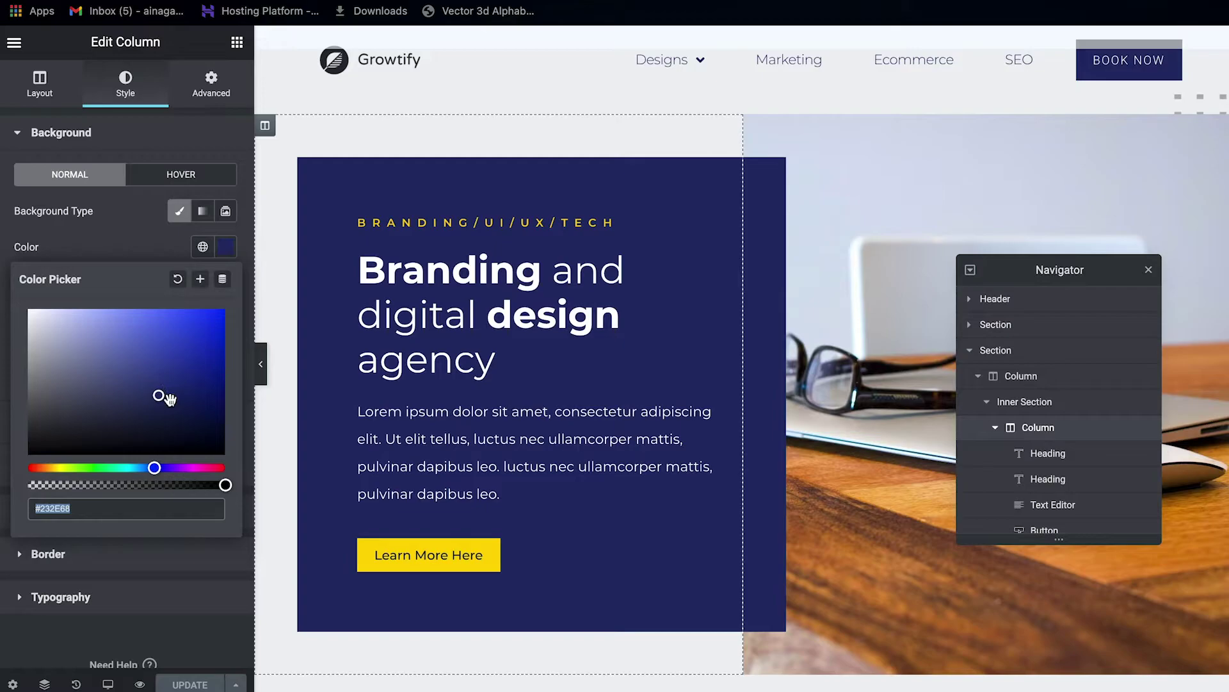
pyautogui.moveTo(179, 401)
pyautogui.mouseDown()
pyautogui.moveTo(165, 398)
pyautogui.moveTo(186, 405)
pyautogui.moveTo(182, 422)
pyautogui.moveTo(182, 411)
pyautogui.mouseUp()
pyautogui.moveTo(192, 472); pyautogui.dragTo(216, 467)
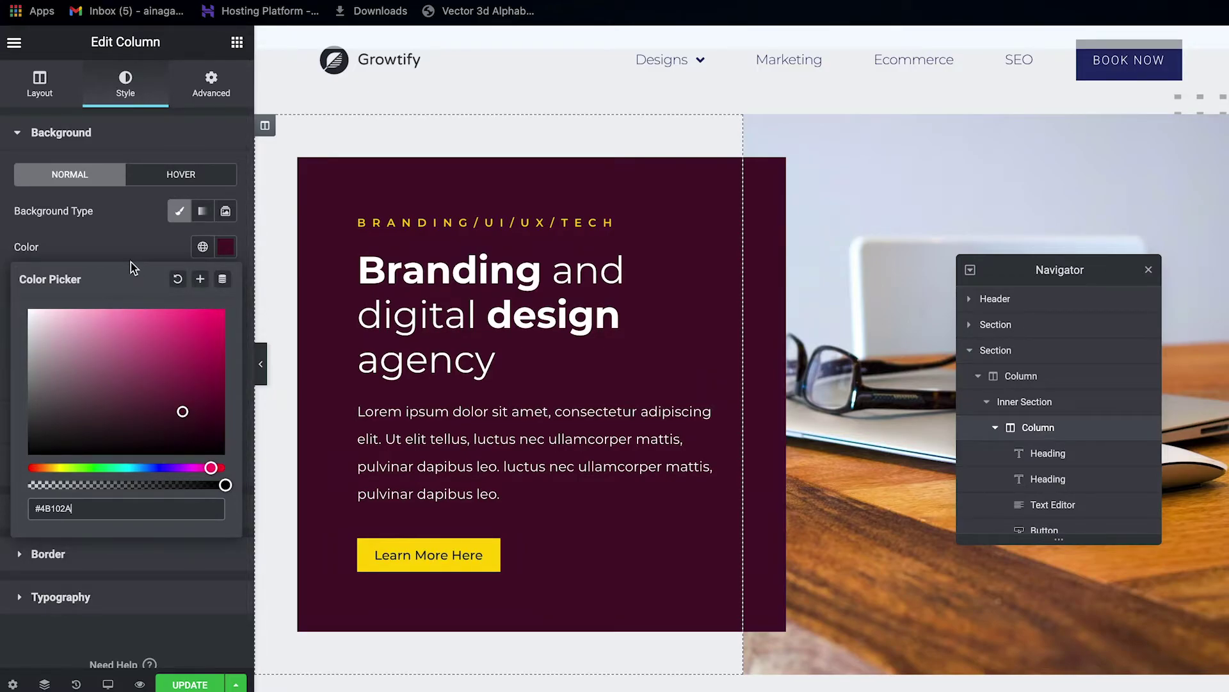
pyautogui.hotkey('ctrl', 'v')
pyautogui.hotkey('ctrl', 'a')
pyautogui.hotkey('ctrl', 'v')
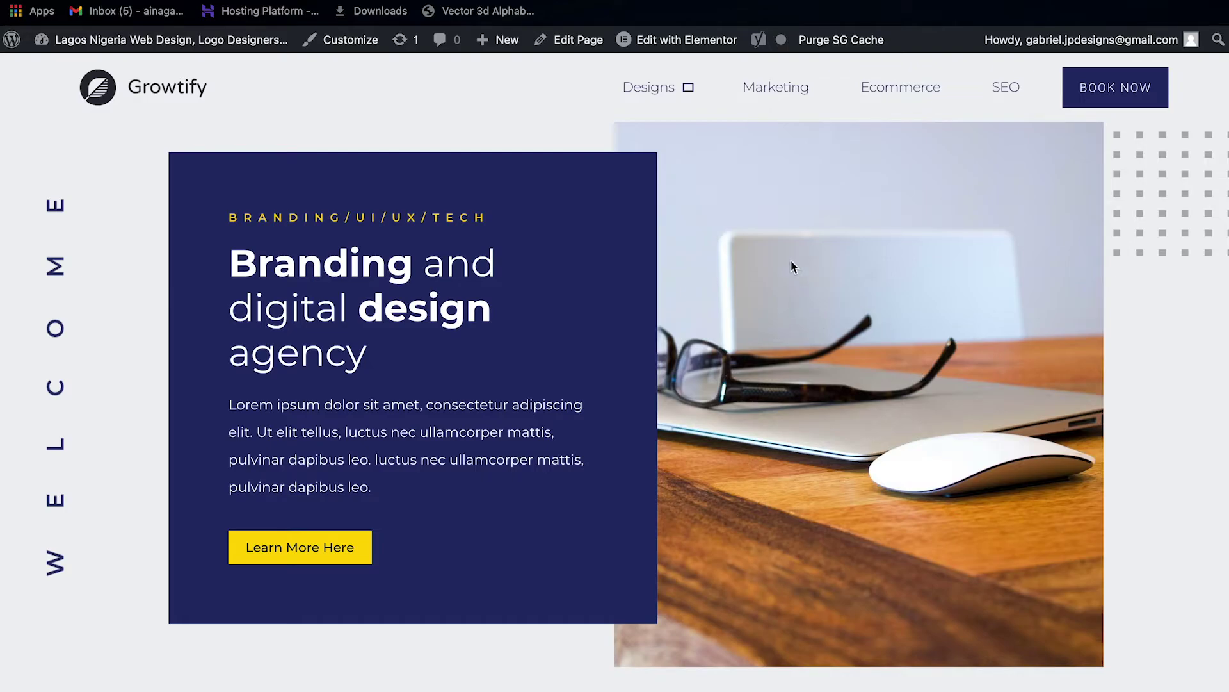
# Scroll up and down the live Growtify page to watch the navy hero card
pyautogui.scroll(-6, 851, 401)
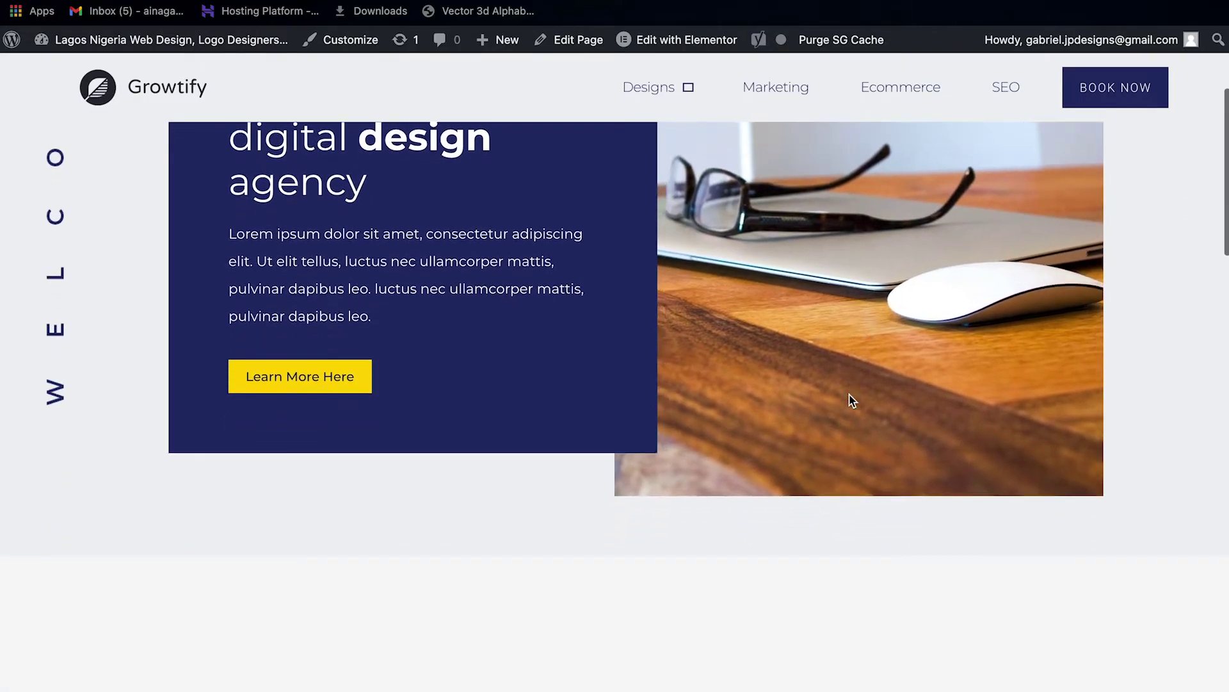
pyautogui.scroll(6, 850, 400)
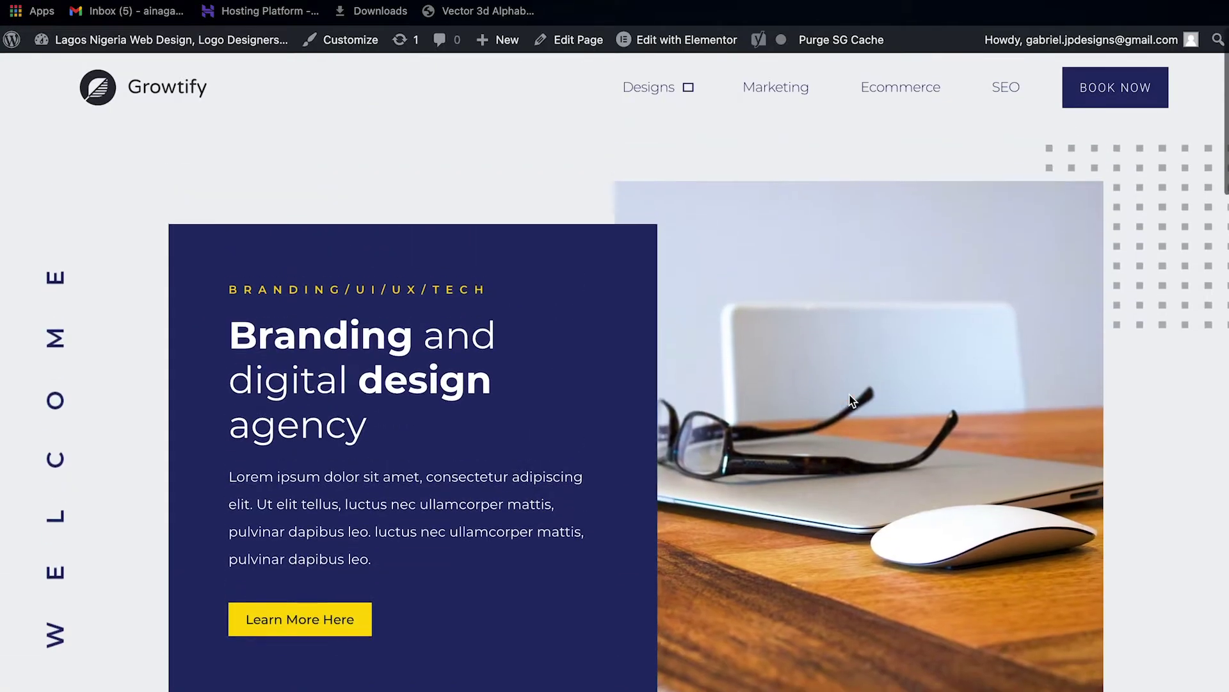
pyautogui.scroll(-4, 851, 400)
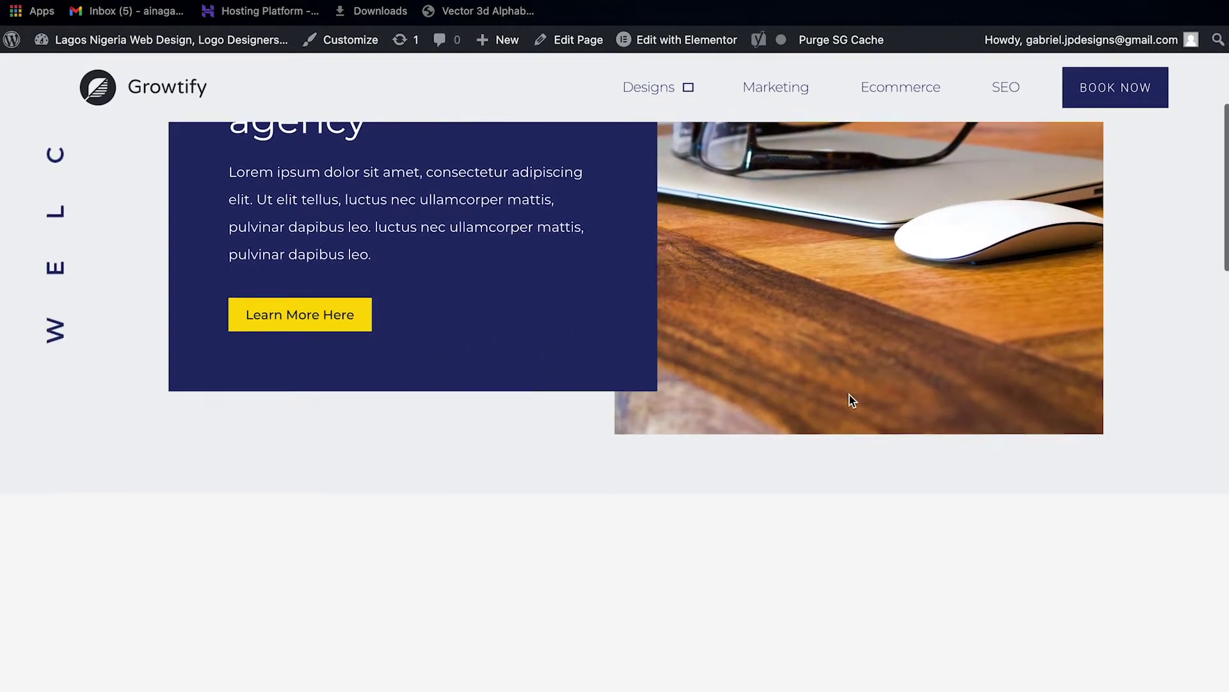
pyautogui.scroll(2, 851, 400)
pyautogui.scroll(4, 851, 400)
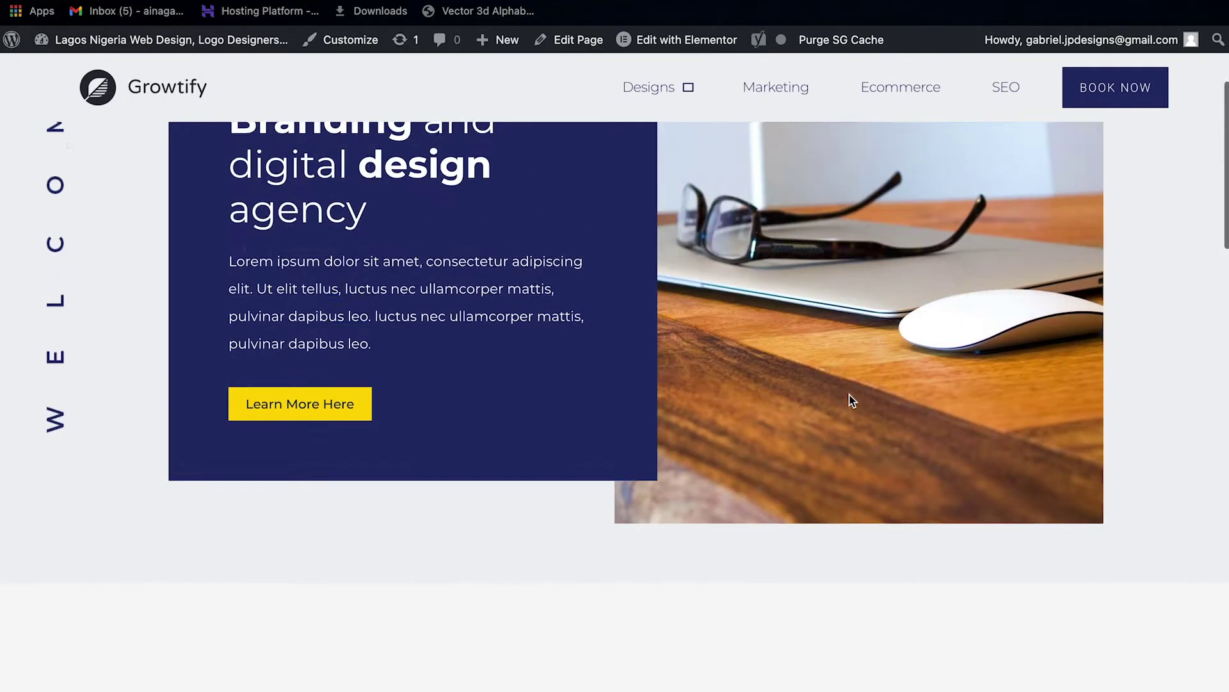
pyautogui.scroll(3, 850, 401)
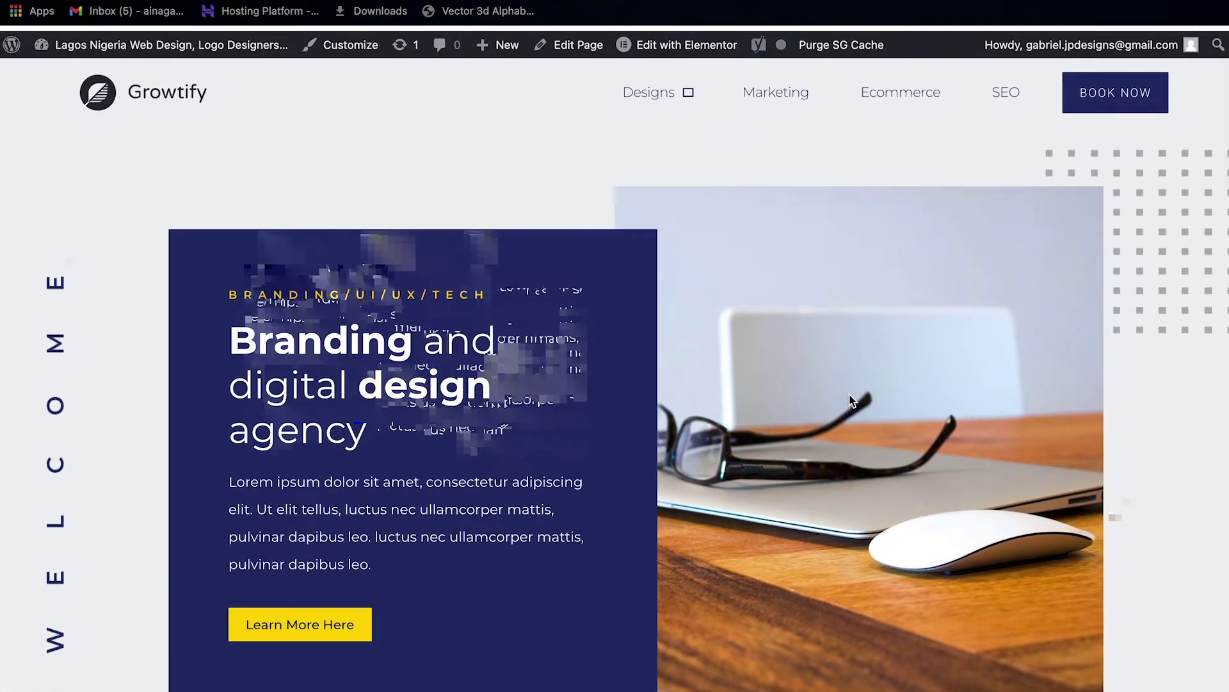
pyautogui.scroll(-8, 851, 401)
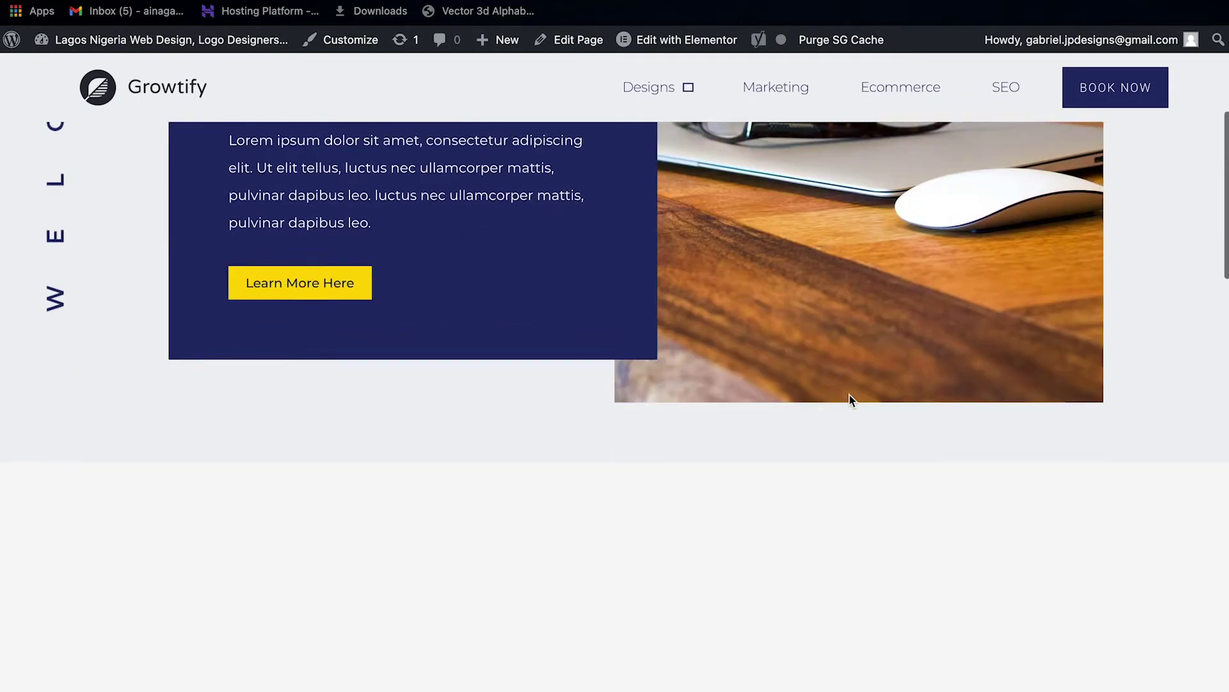
pyautogui.scroll(8, 850, 400)
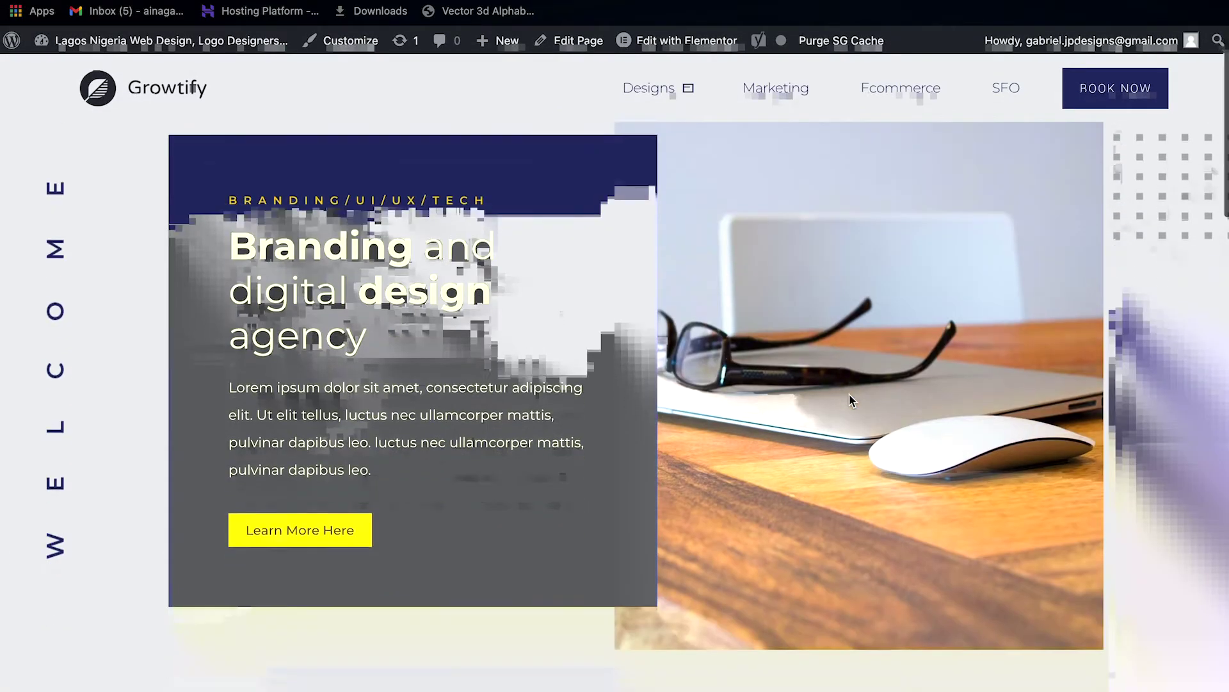
pyautogui.scroll(-4, 850, 401)
pyautogui.scroll(4, 851, 400)
pyautogui.scroll(-3, 851, 400)
pyautogui.scroll(4, 852, 401)
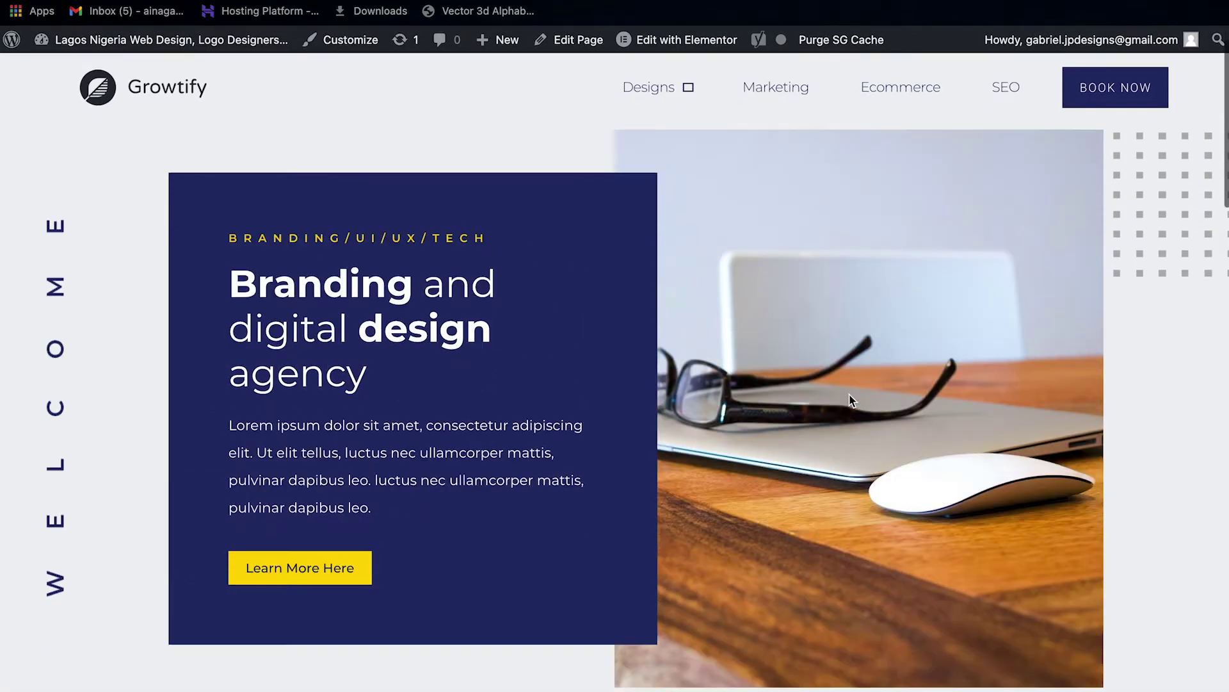
pyautogui.scroll(-5, 851, 400)
pyautogui.scroll(4, 851, 400)
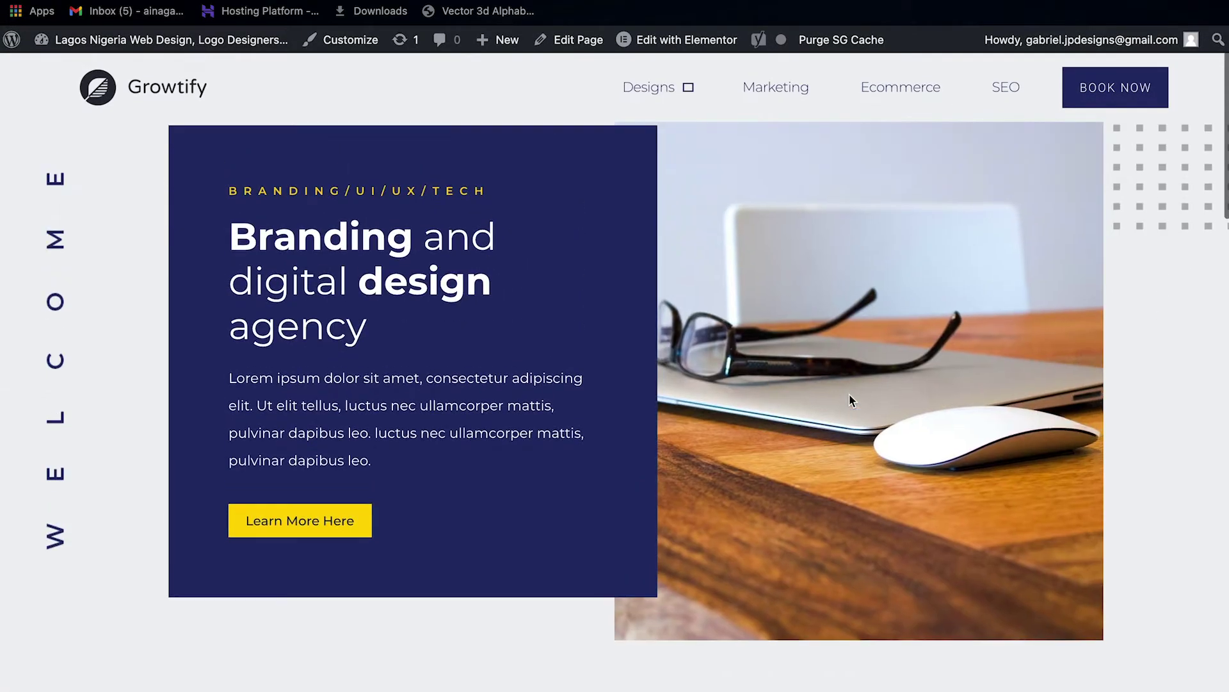
pyautogui.scroll(1, 849, 400)
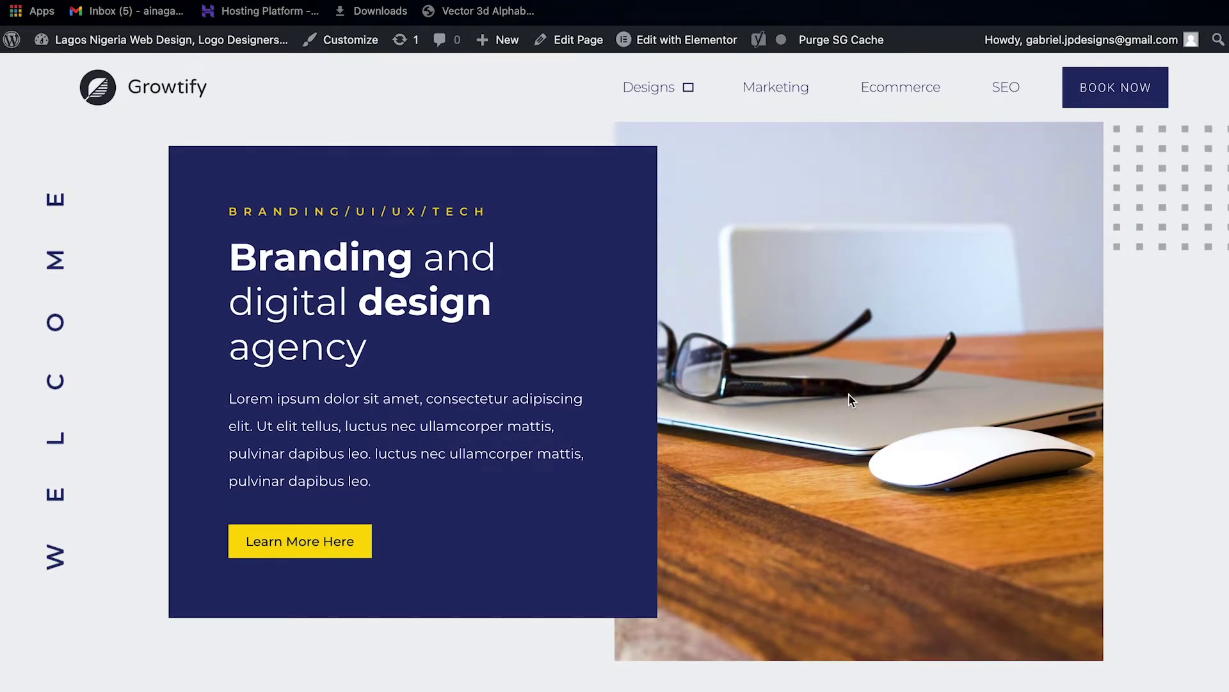
pyautogui.scroll(2, 849, 400)
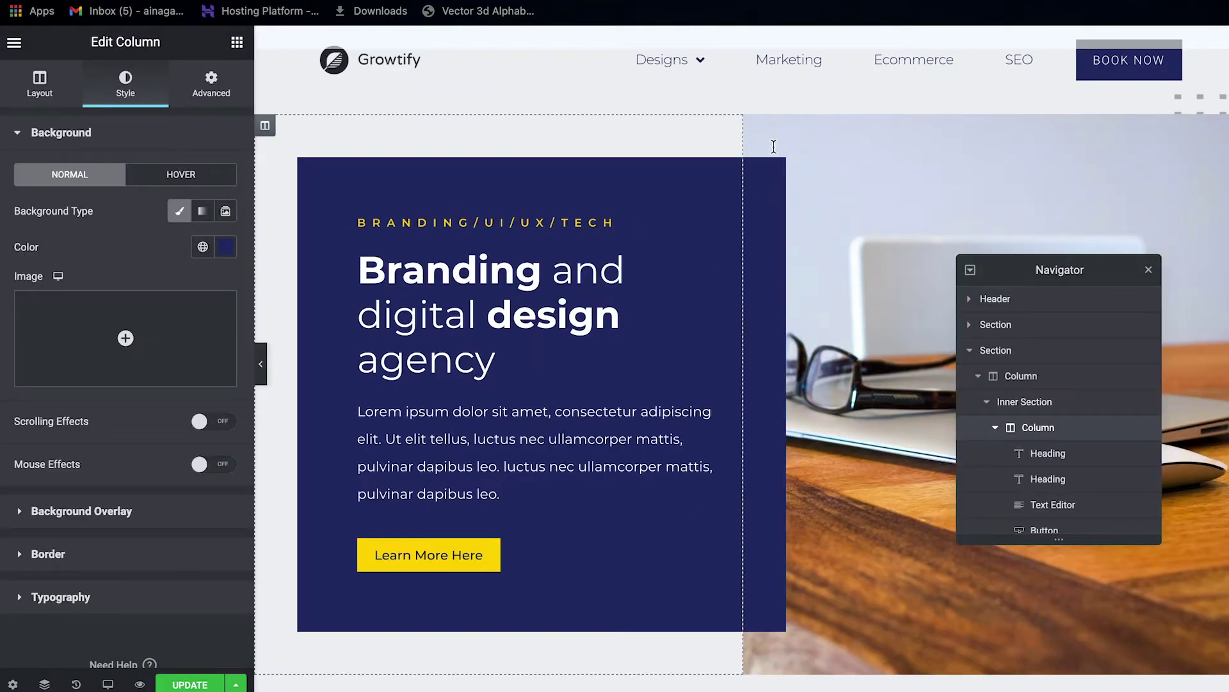
# Review the desk-photo column background: custom X -199, cover size, horizontal scrolling on Desktop
pyautogui.moveTo(753, 128)
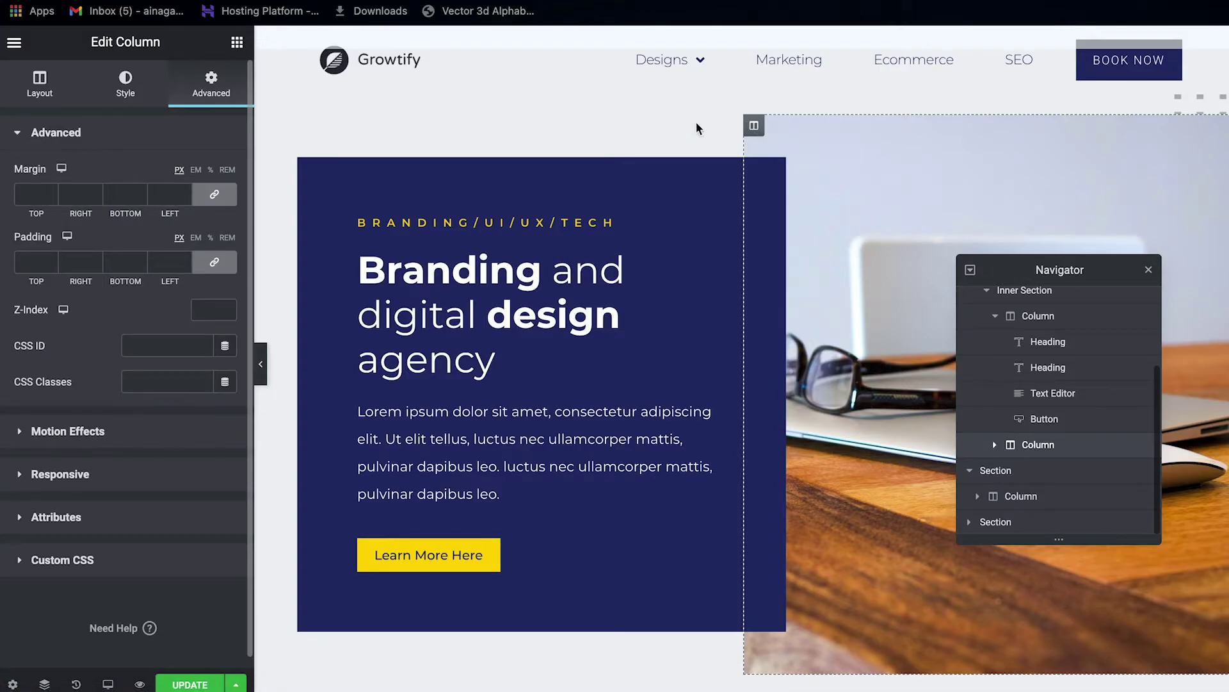
pyautogui.click(747, 132)
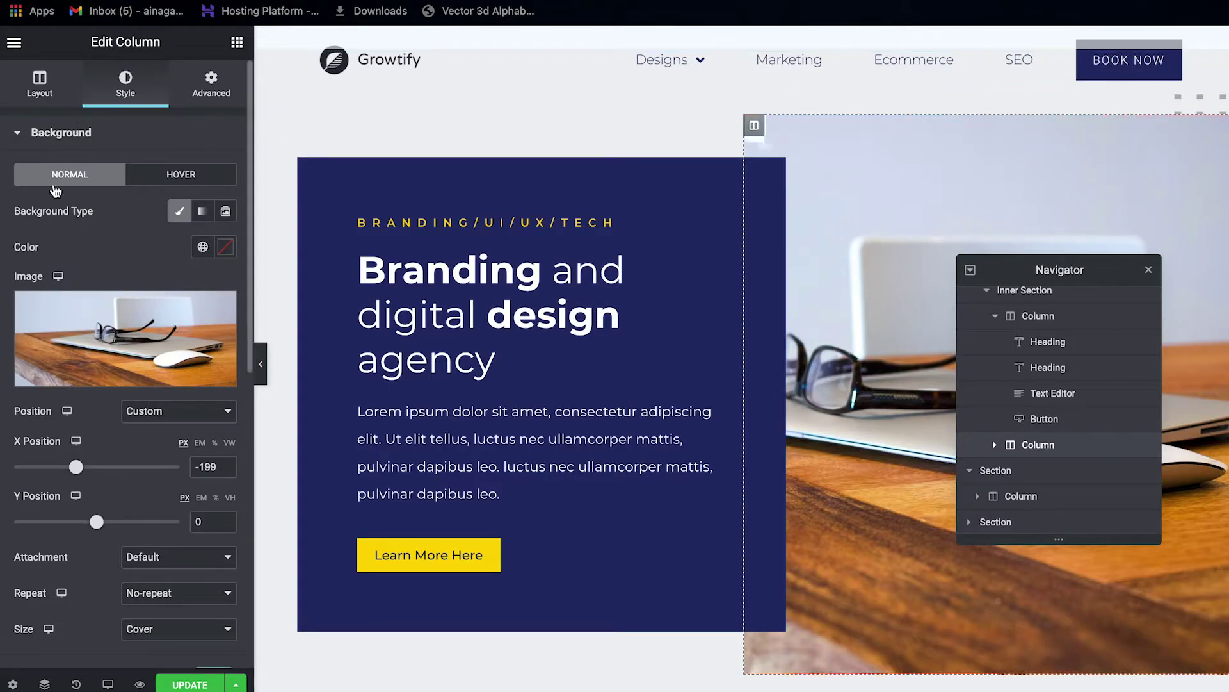
pyautogui.moveTo(110, 370)
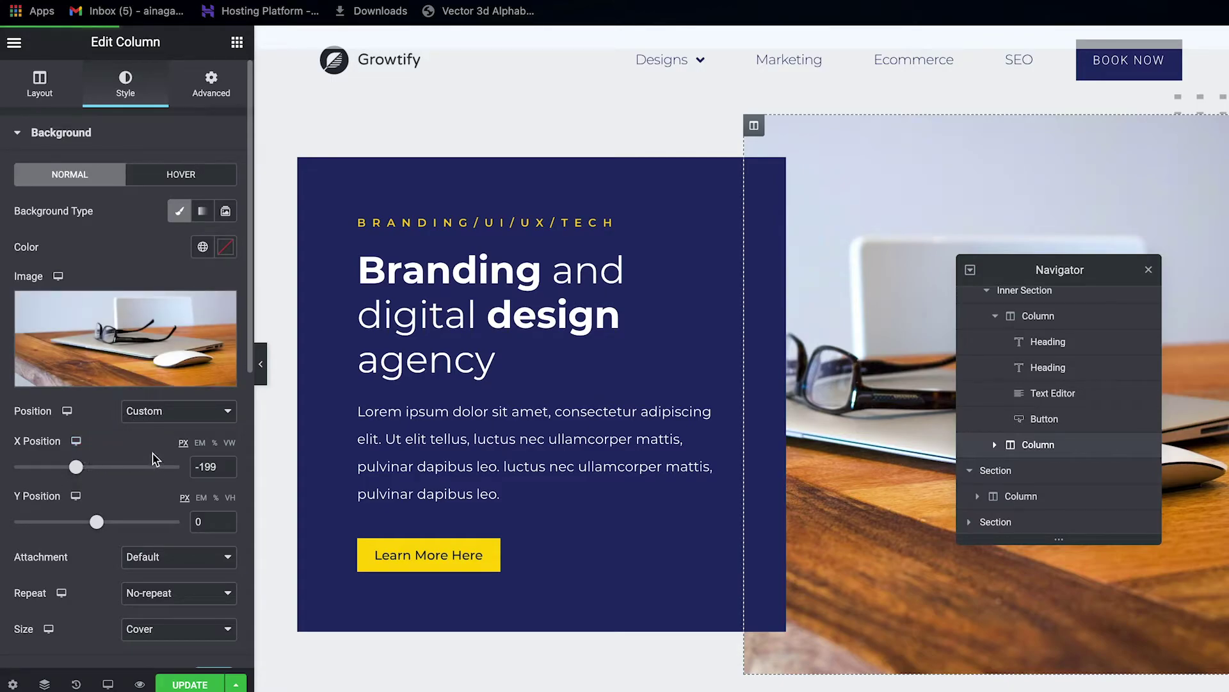
pyautogui.scroll(-5, 146, 413)
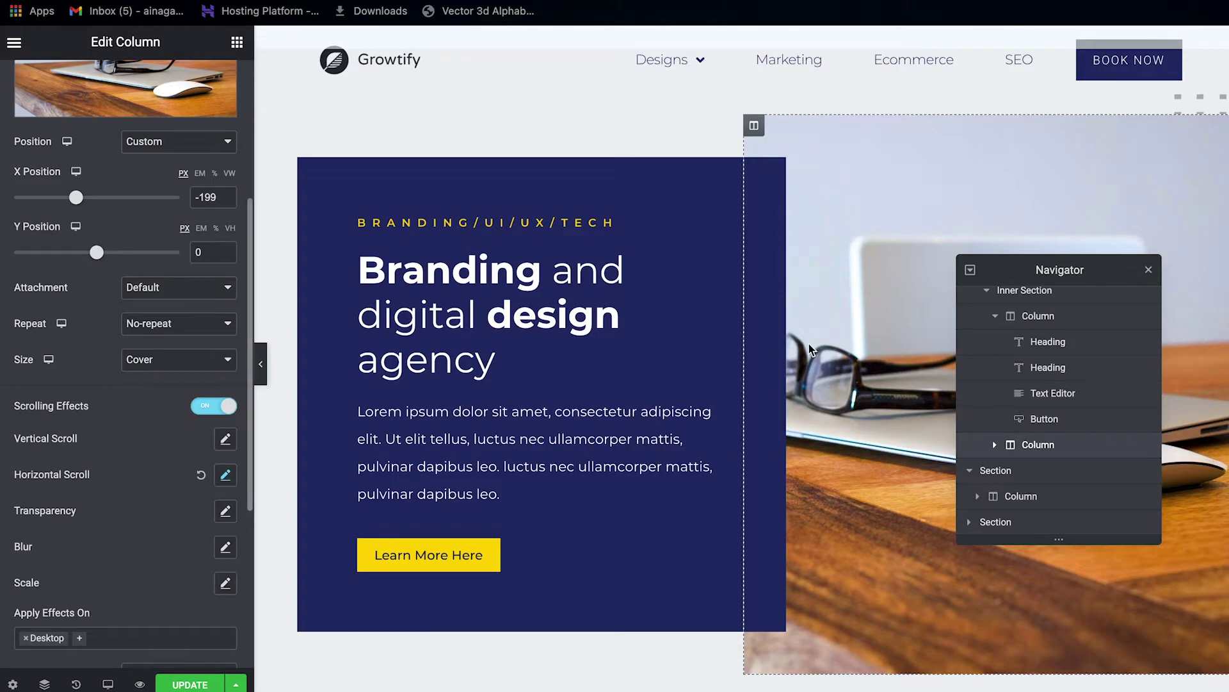
pyautogui.scroll(-2, 810, 349)
pyautogui.scroll(2, 810, 349)
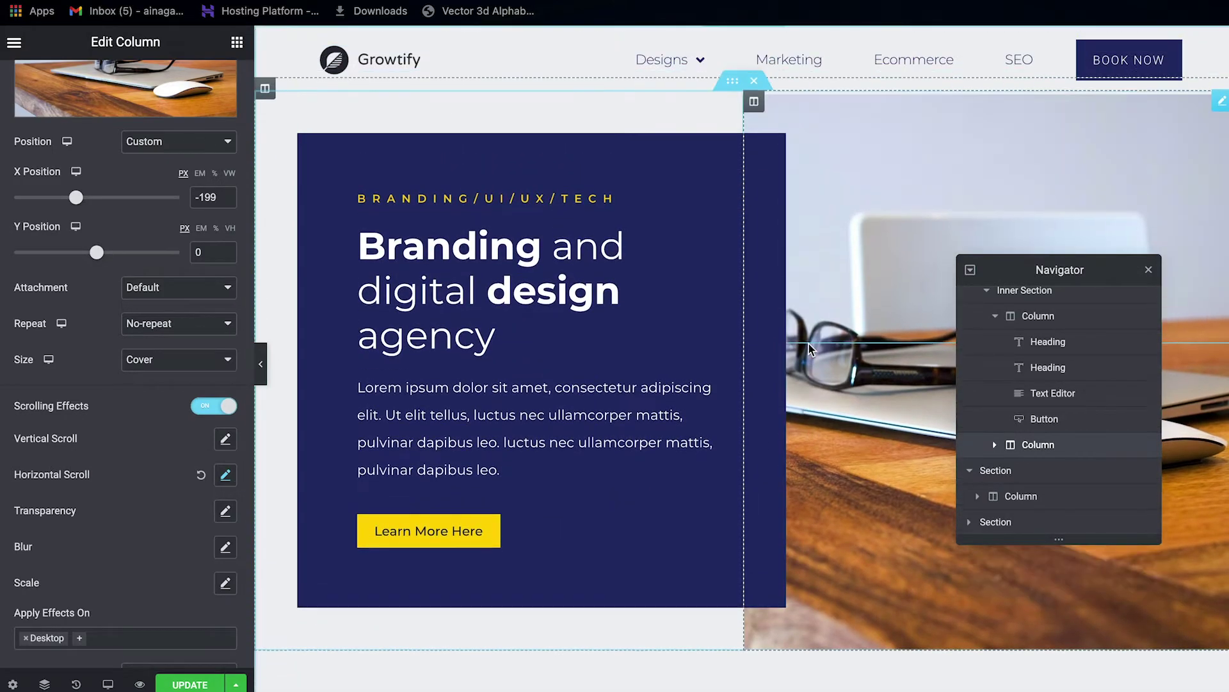
pyautogui.scroll(2, 808, 348)
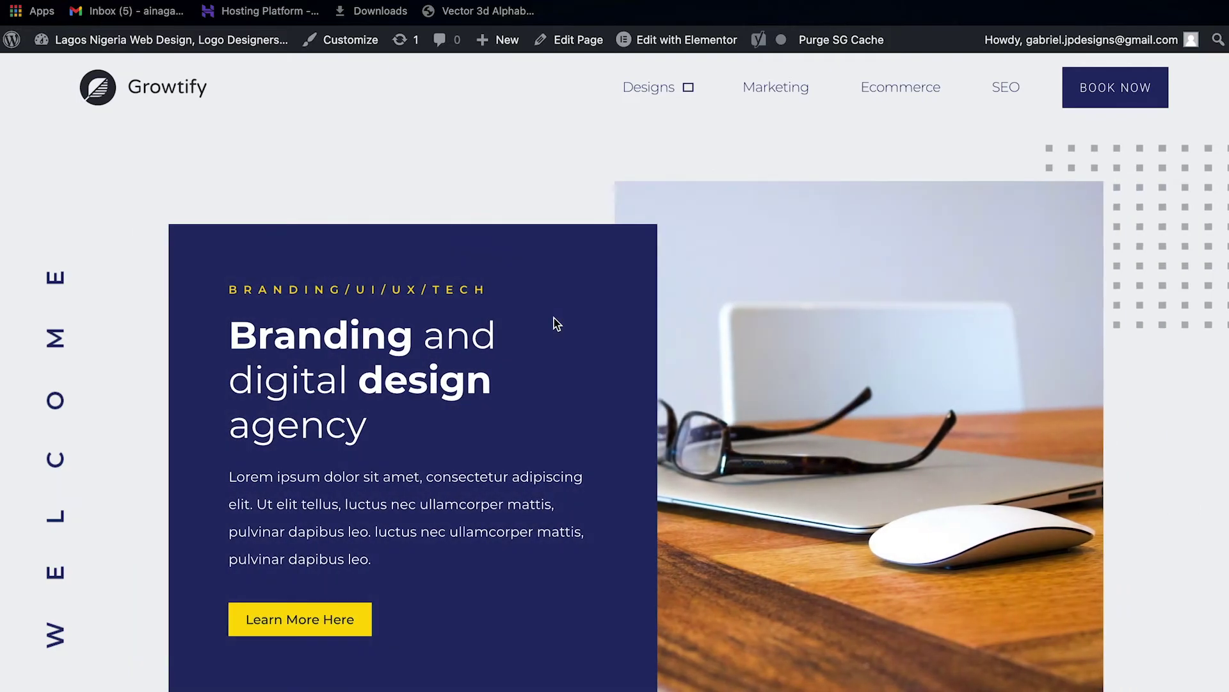
pyautogui.scroll(-2, 672, 392)
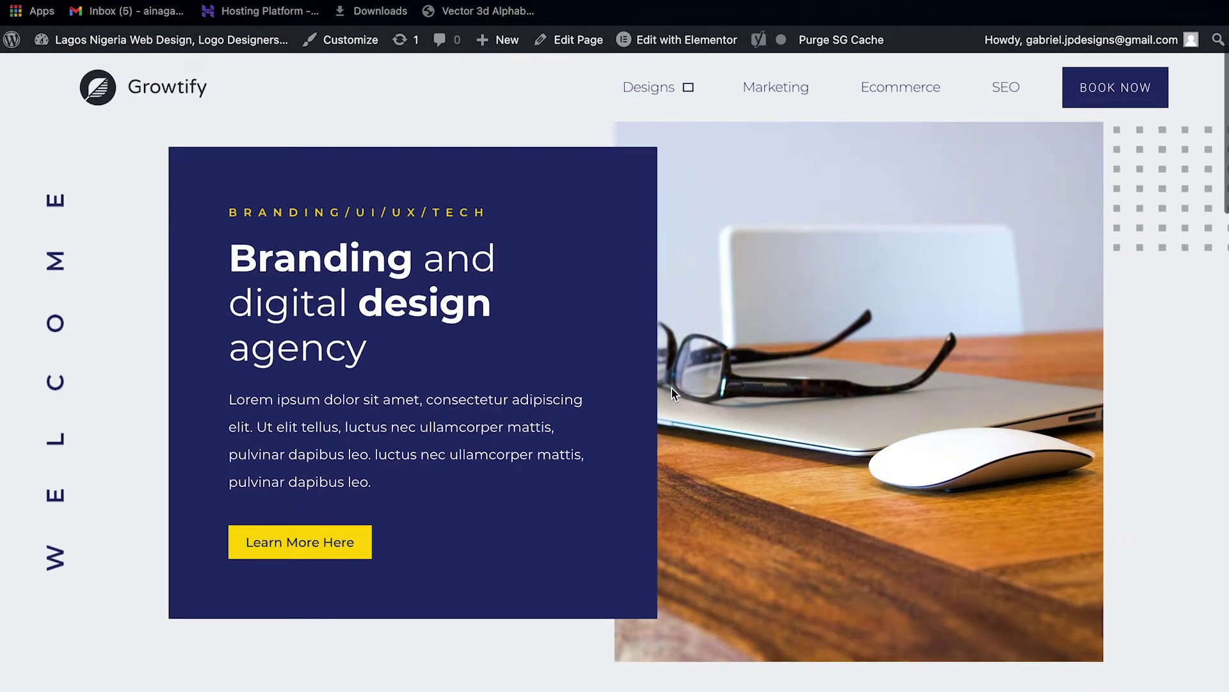
pyautogui.scroll(-1, 671, 388)
pyautogui.scroll(3, 671, 392)
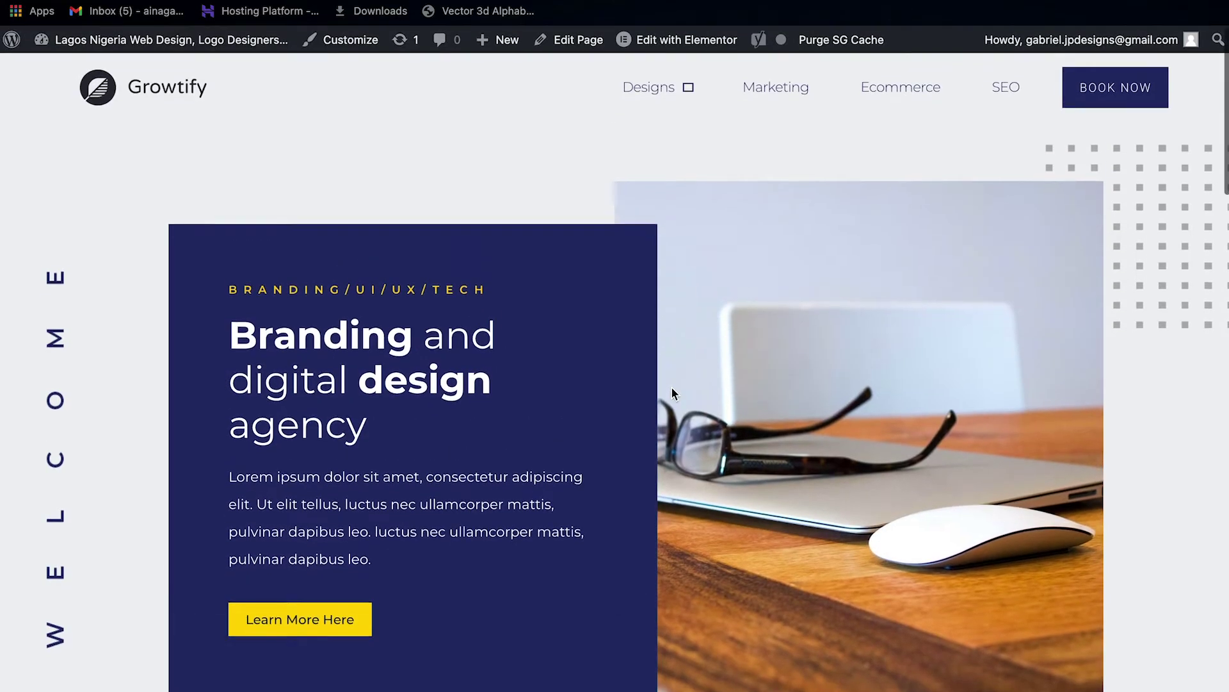
pyautogui.scroll(-4, 671, 392)
pyautogui.scroll(3, 671, 386)
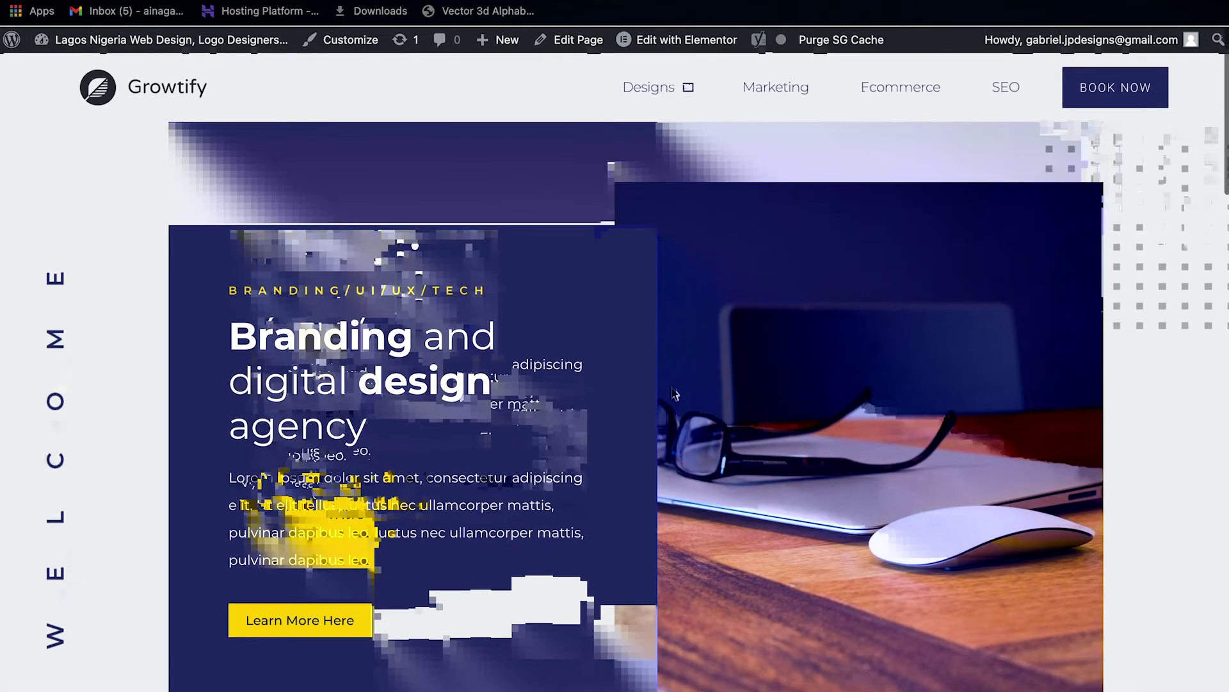
pyautogui.scroll(-1, 671, 387)
pyautogui.scroll(-1, 671, 387)
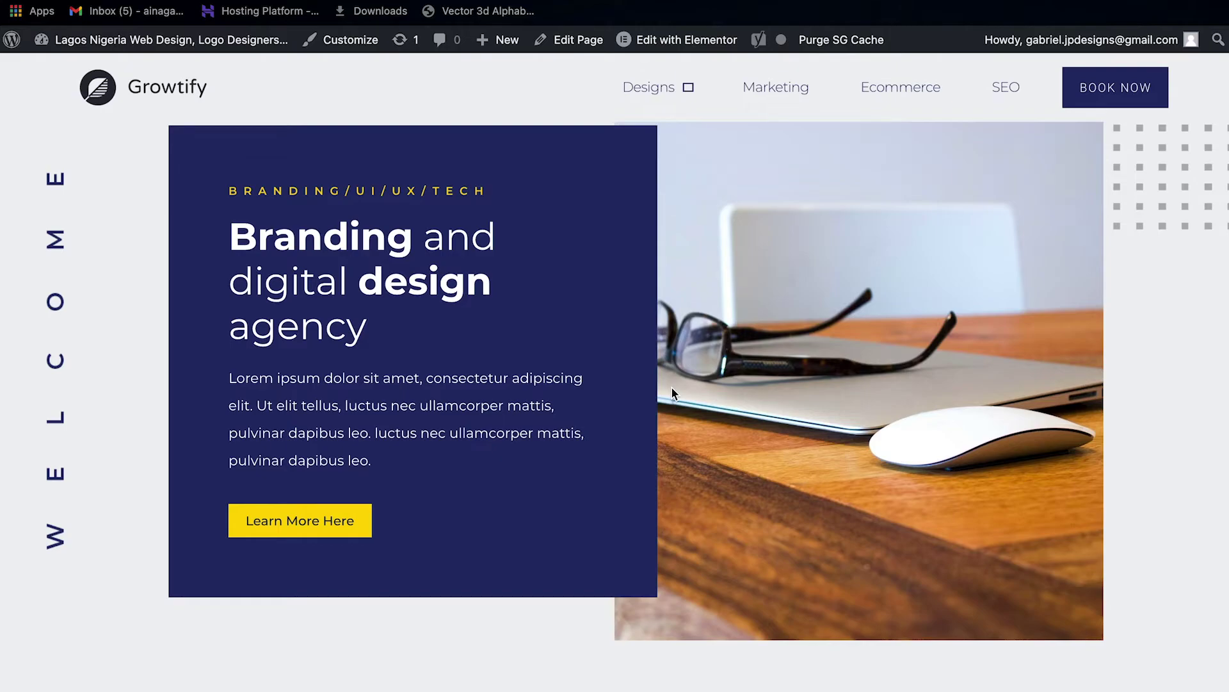
pyautogui.scroll(1, 713, 449)
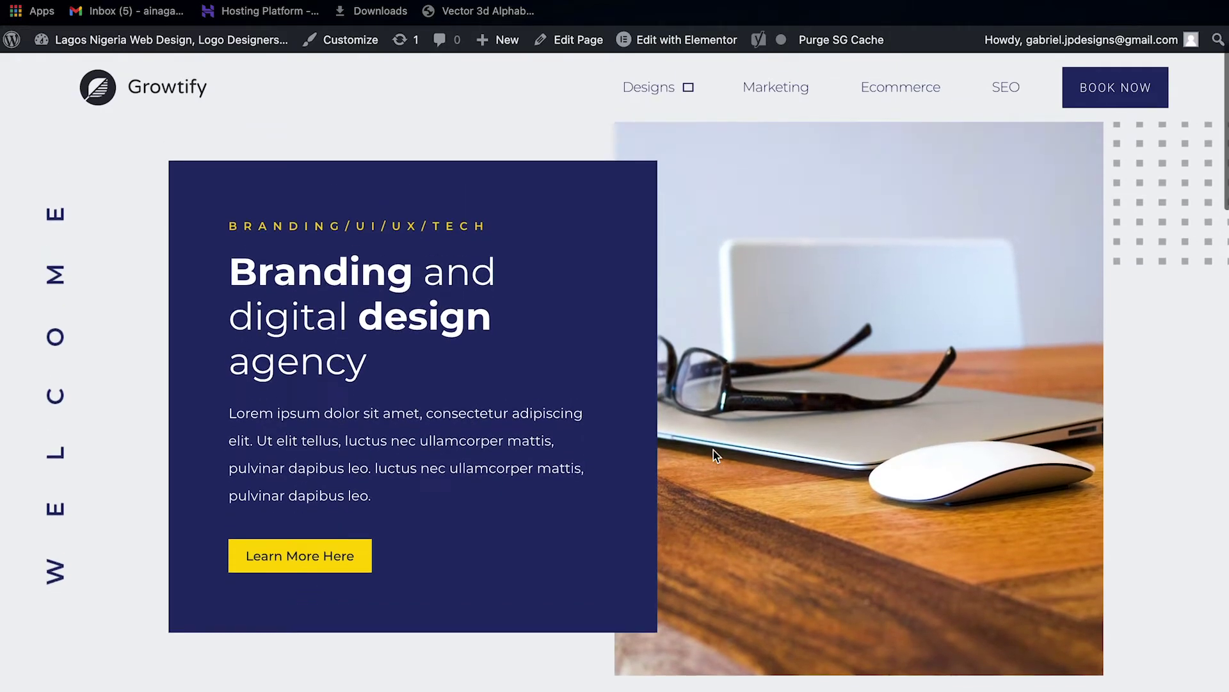
pyautogui.scroll(-1, 948, 341)
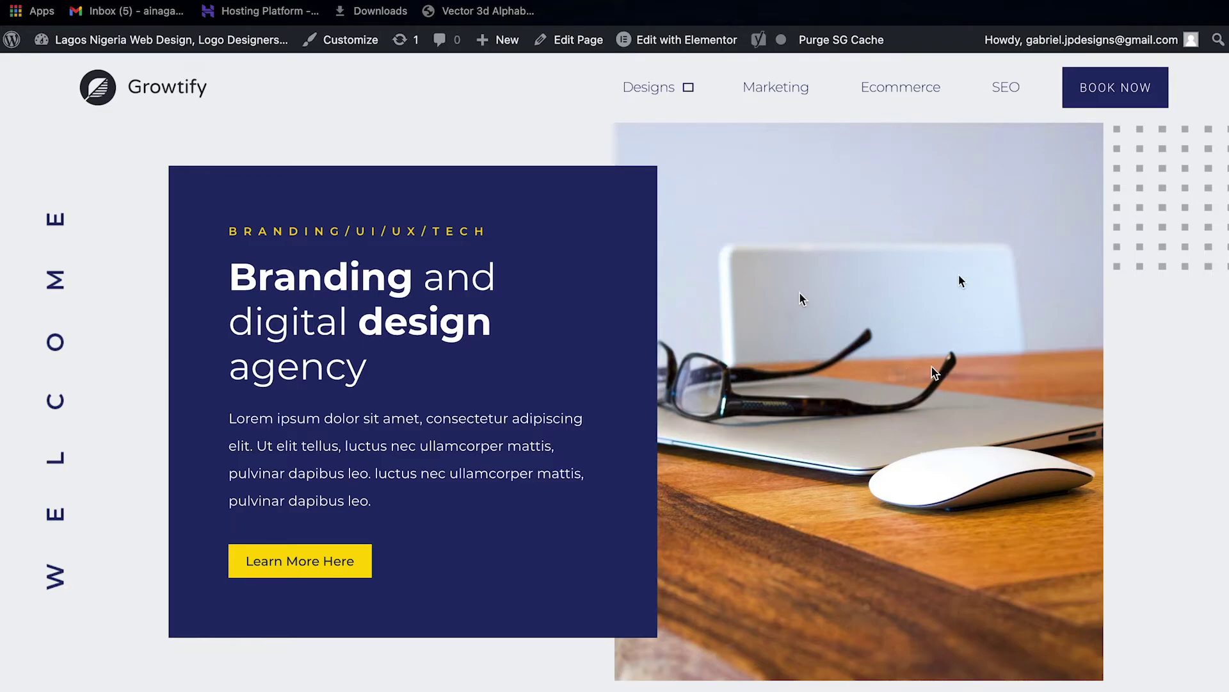
pyautogui.scroll(-10, 715, 371)
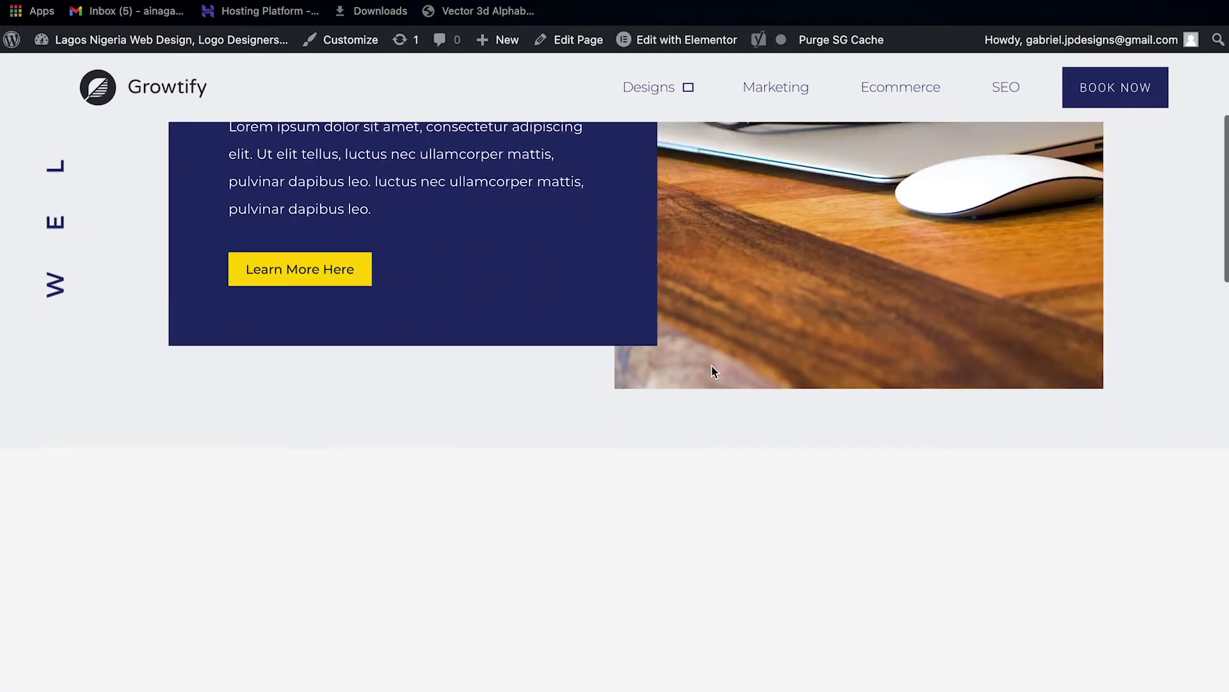
pyautogui.scroll(-7, 709, 360)
pyautogui.scroll(1, 709, 360)
pyautogui.scroll(-1, 710, 360)
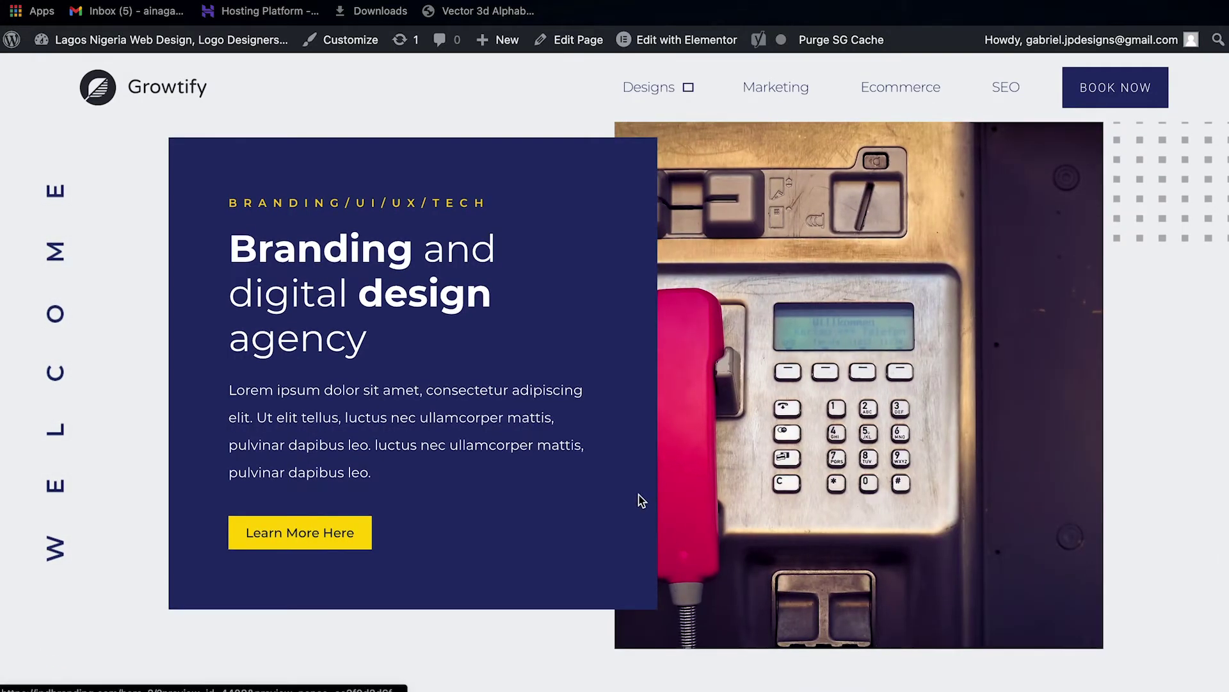
pyautogui.scroll(1, 712, 376)
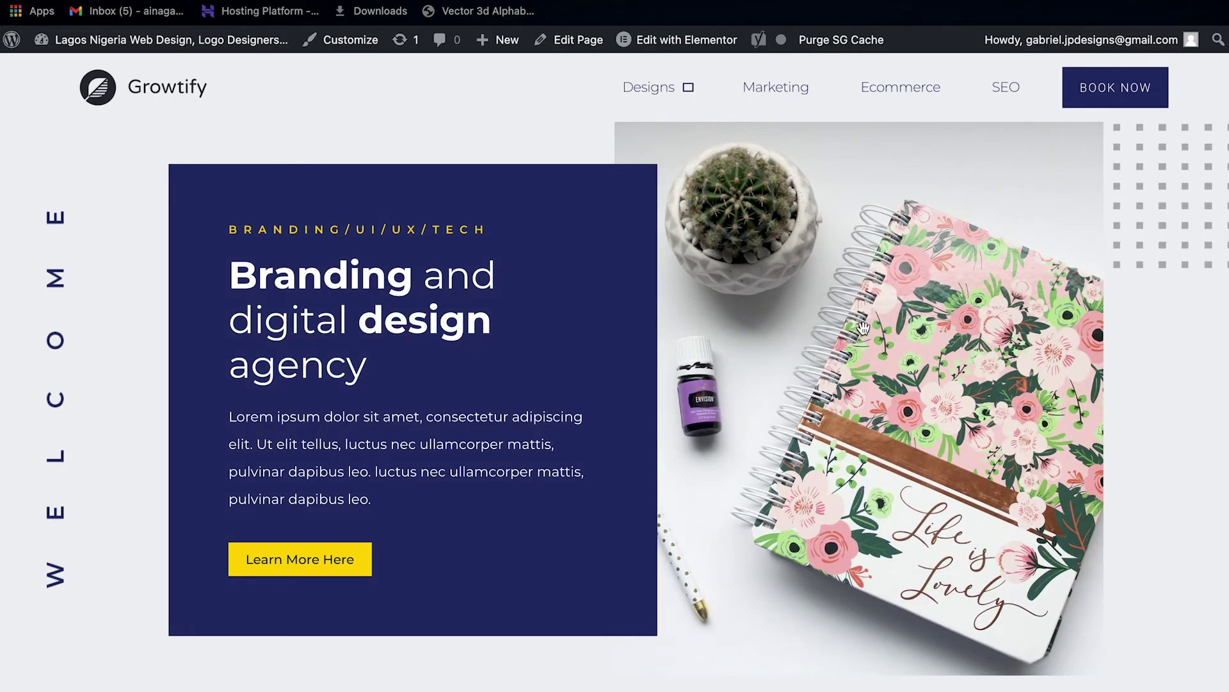
pyautogui.scroll(-1, 821, 272)
pyautogui.scroll(1, 821, 272)
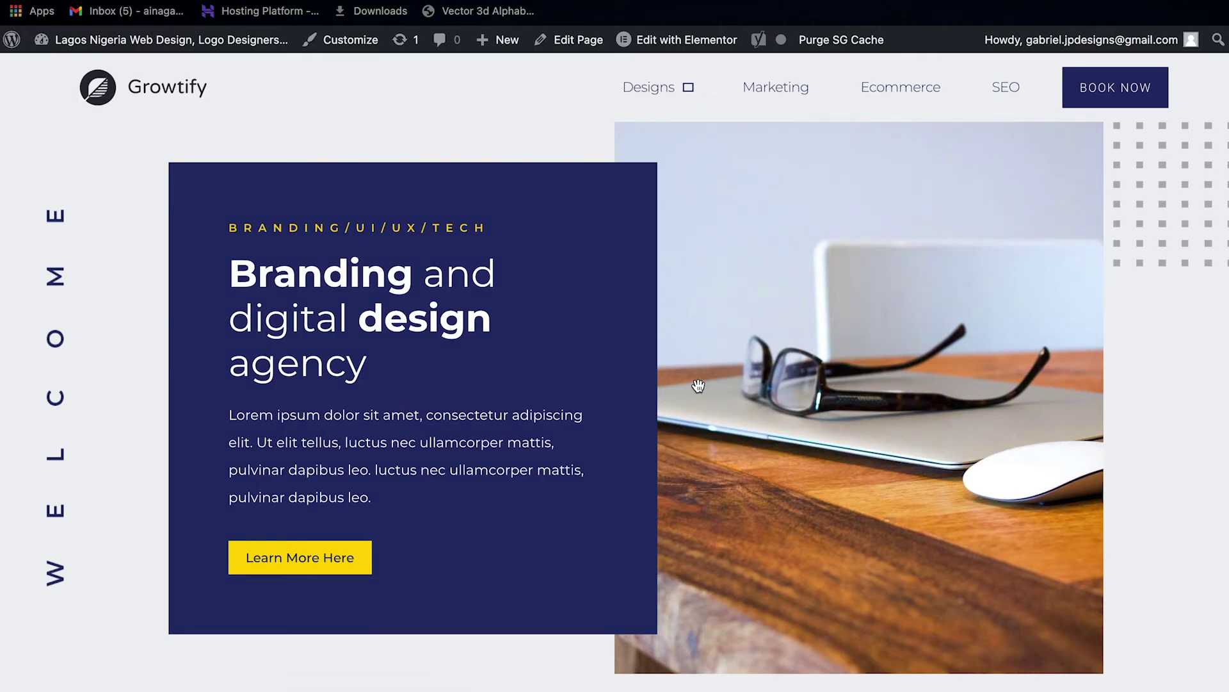
pyautogui.scroll(2, 698, 385)
# Scroll the live Growtify page repeatedly to replay the hero's entrance and scroll effects
pyautogui.scroll(-7, 698, 385)
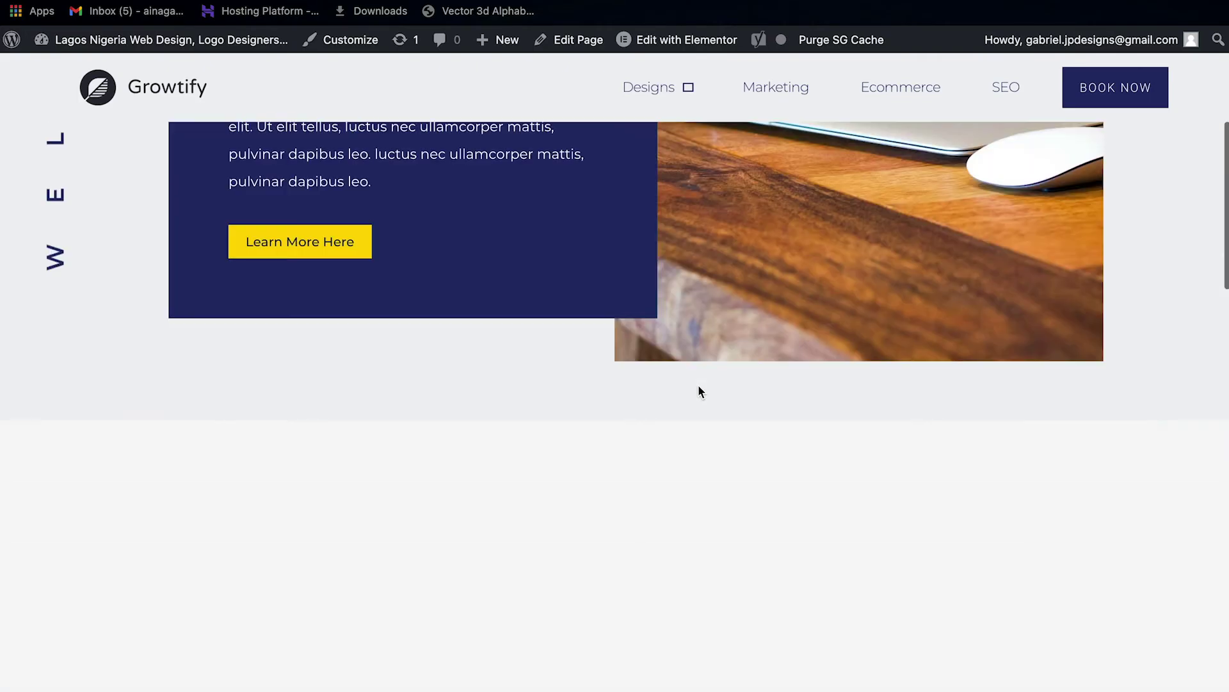
pyautogui.scroll(7, 698, 385)
pyautogui.scroll(-3, 699, 387)
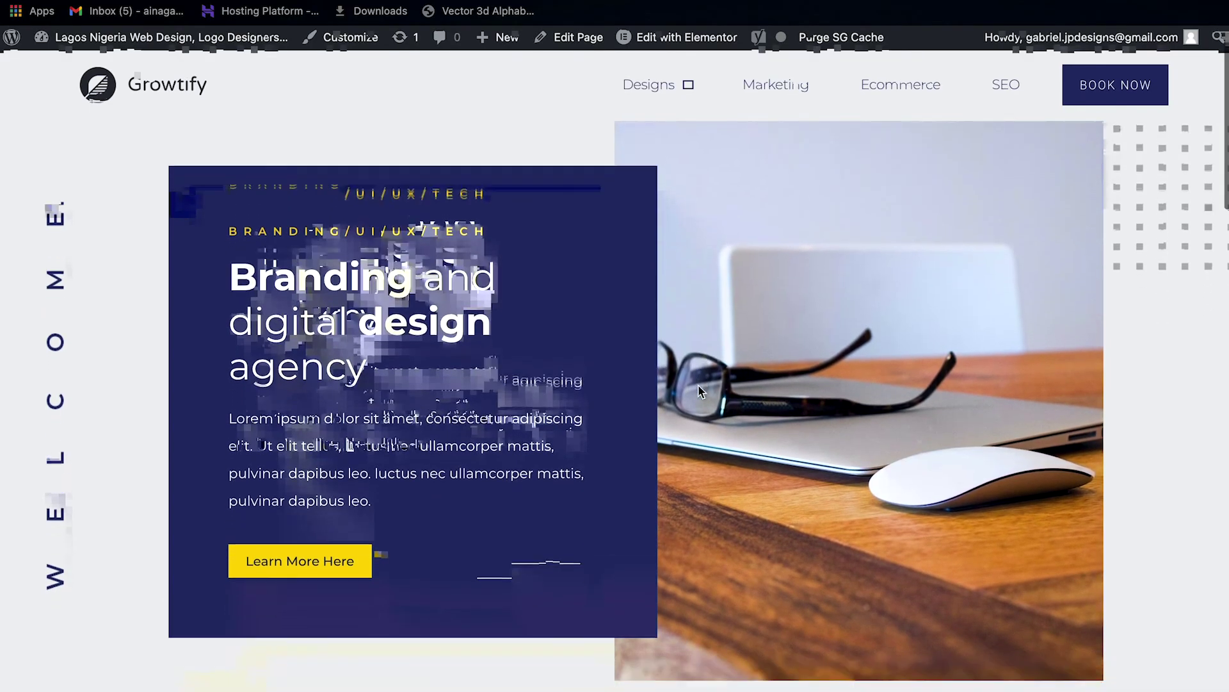
pyautogui.scroll(4, 699, 391)
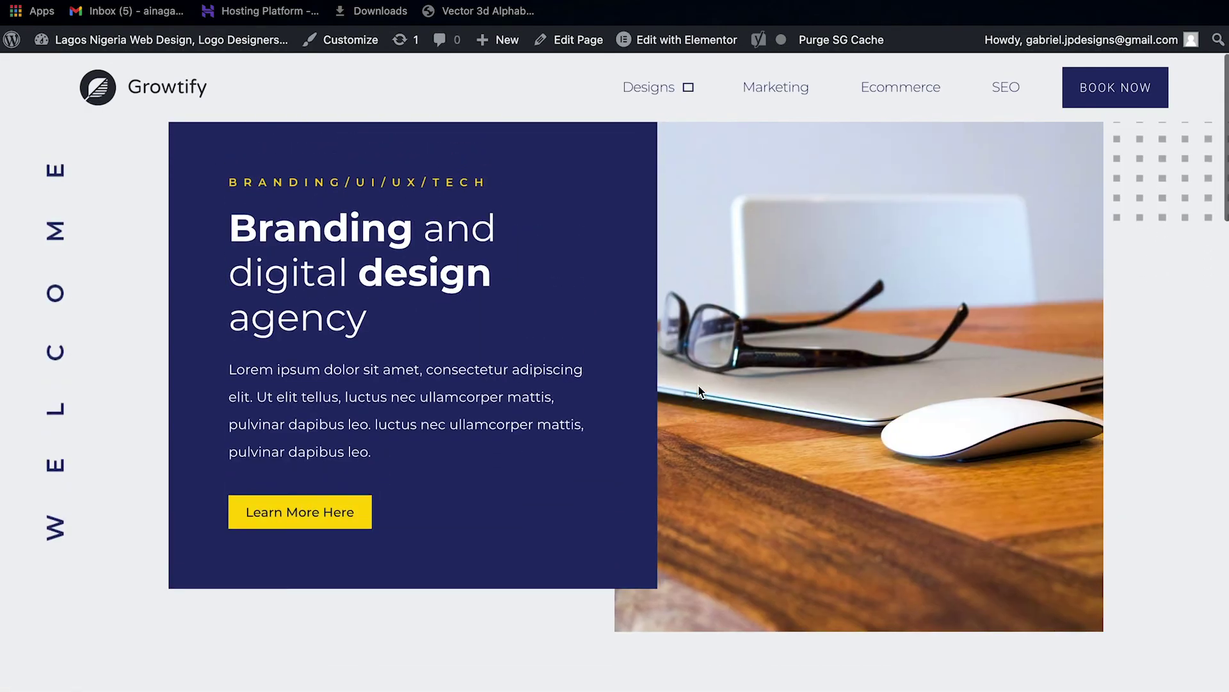
pyautogui.scroll(-7, 700, 391)
pyautogui.scroll(-10, 701, 391)
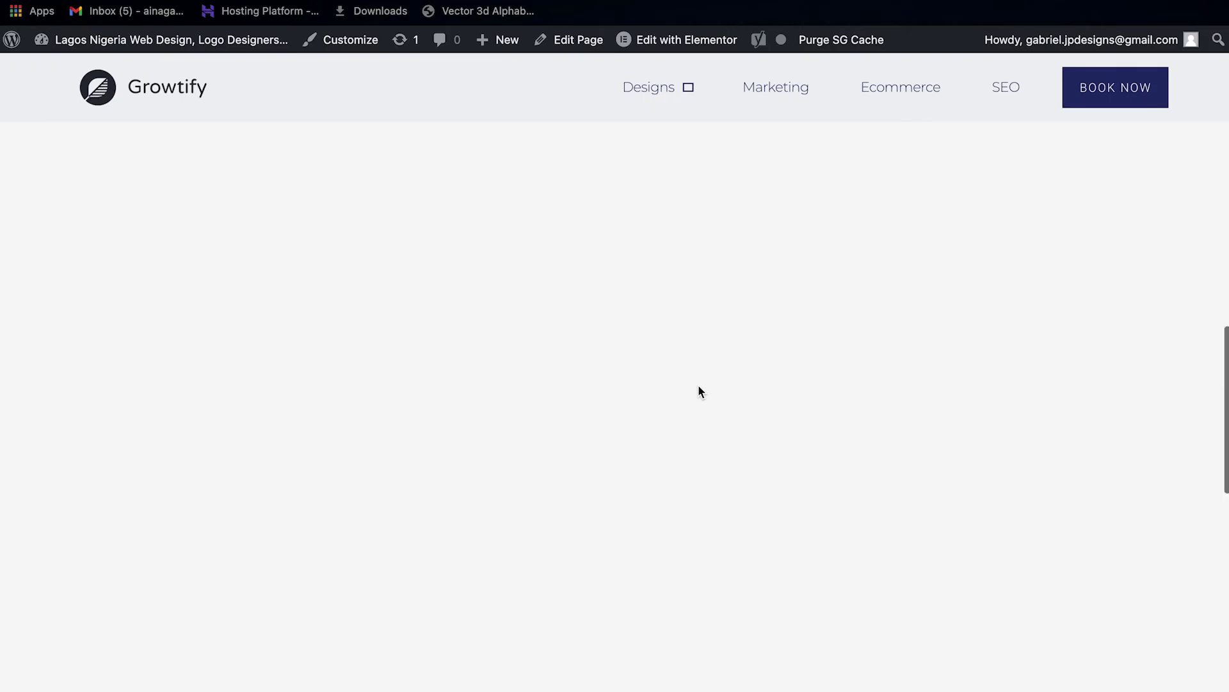
pyautogui.scroll(-1, 699, 391)
pyautogui.scroll(2, 700, 392)
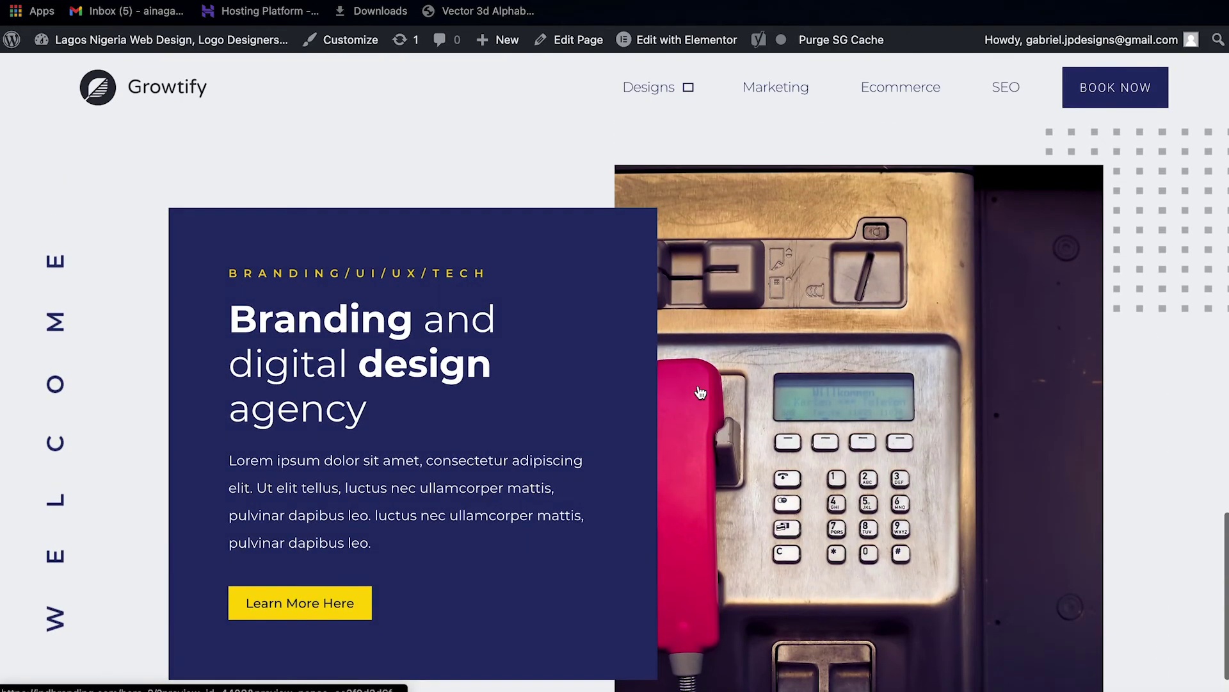
pyautogui.scroll(-2, 698, 384)
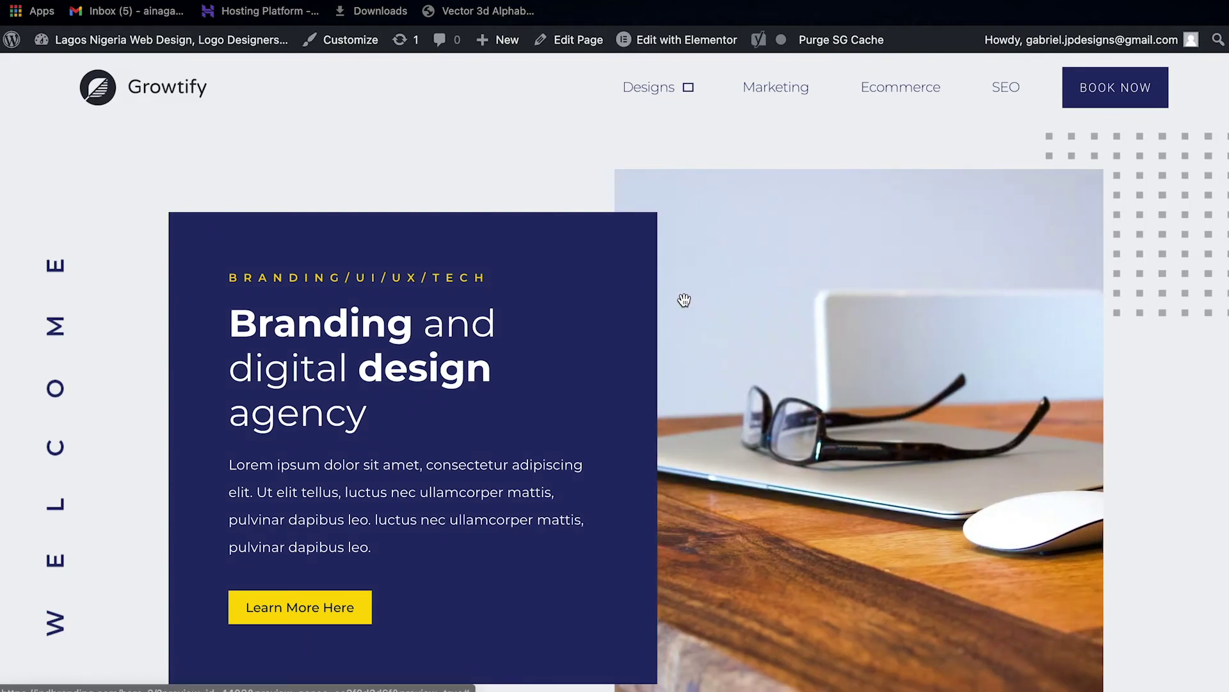
pyautogui.scroll(-1, 681, 289)
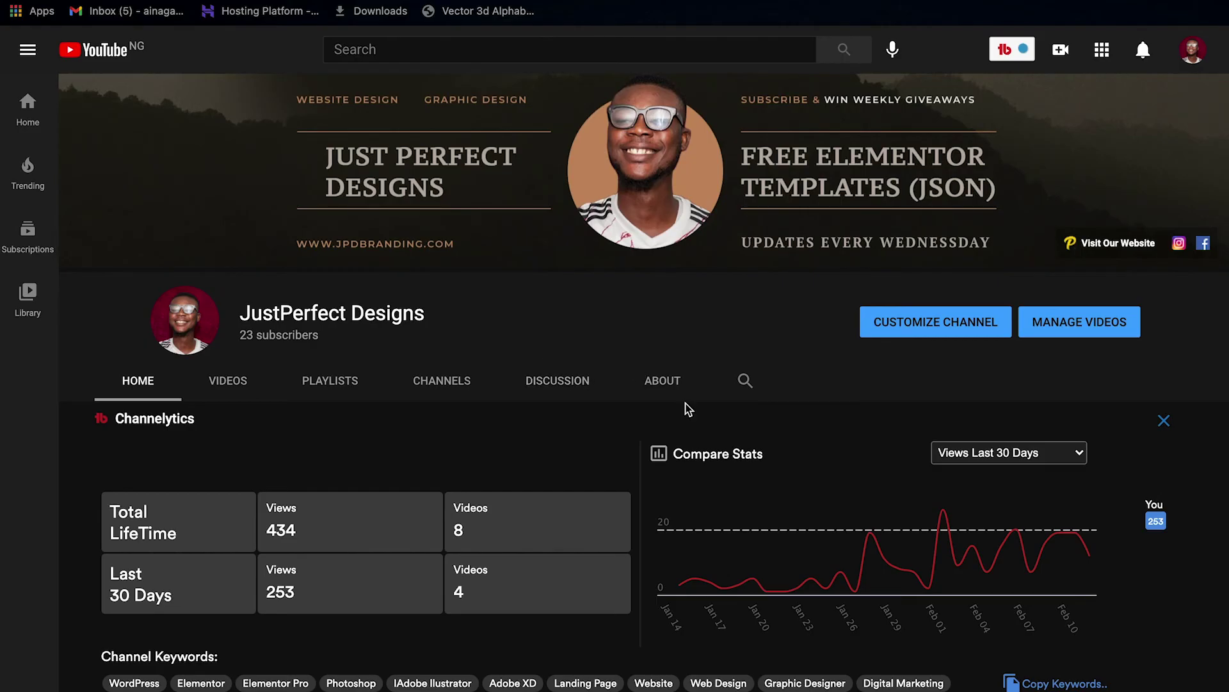
pyautogui.scroll(-1, 687, 407)
pyautogui.scroll(-9, 687, 408)
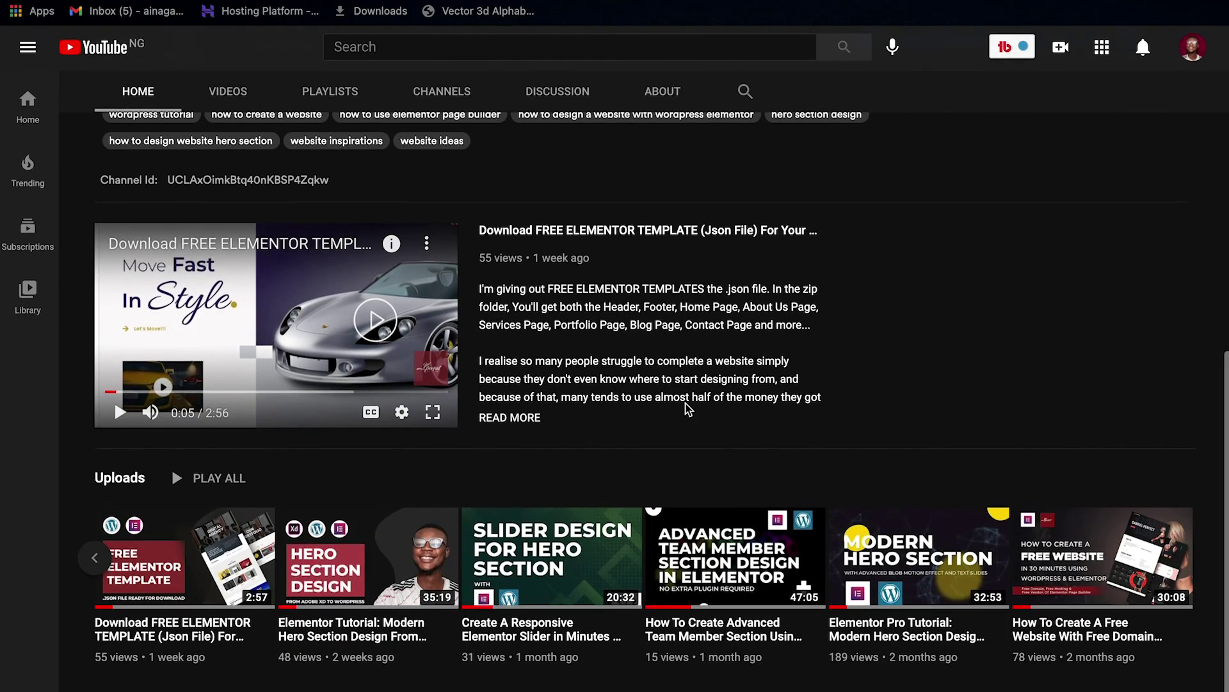
pyautogui.moveTo(860, 542)
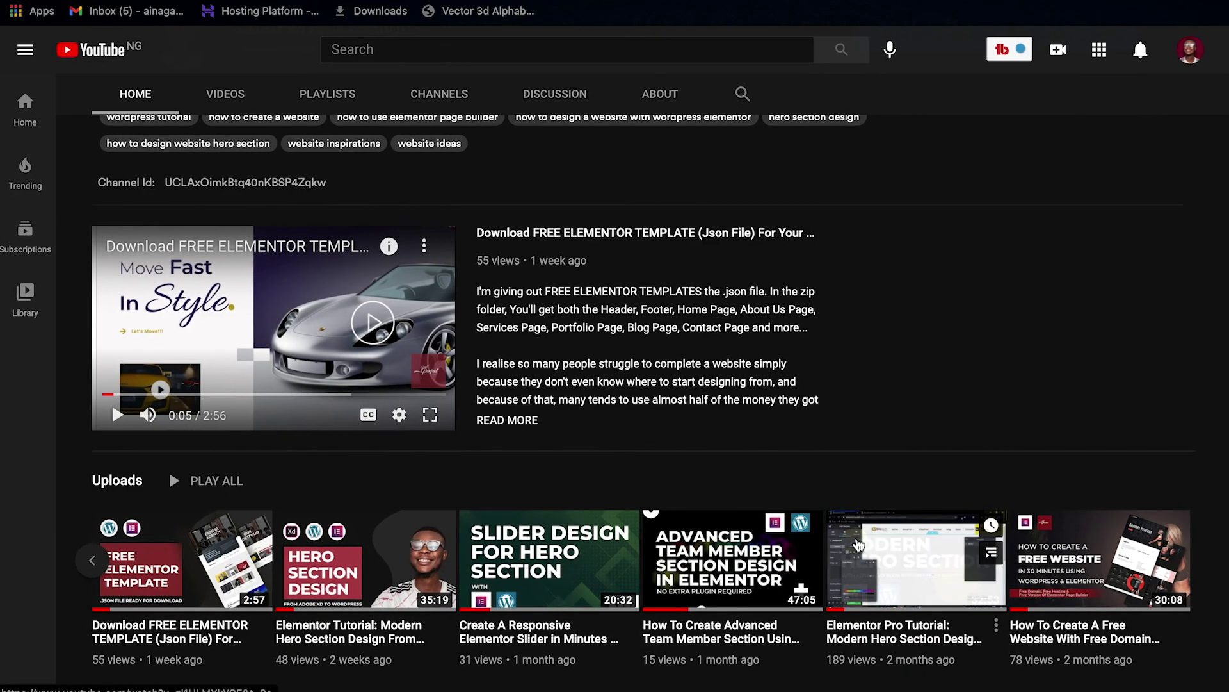
pyautogui.moveTo(1119, 531)
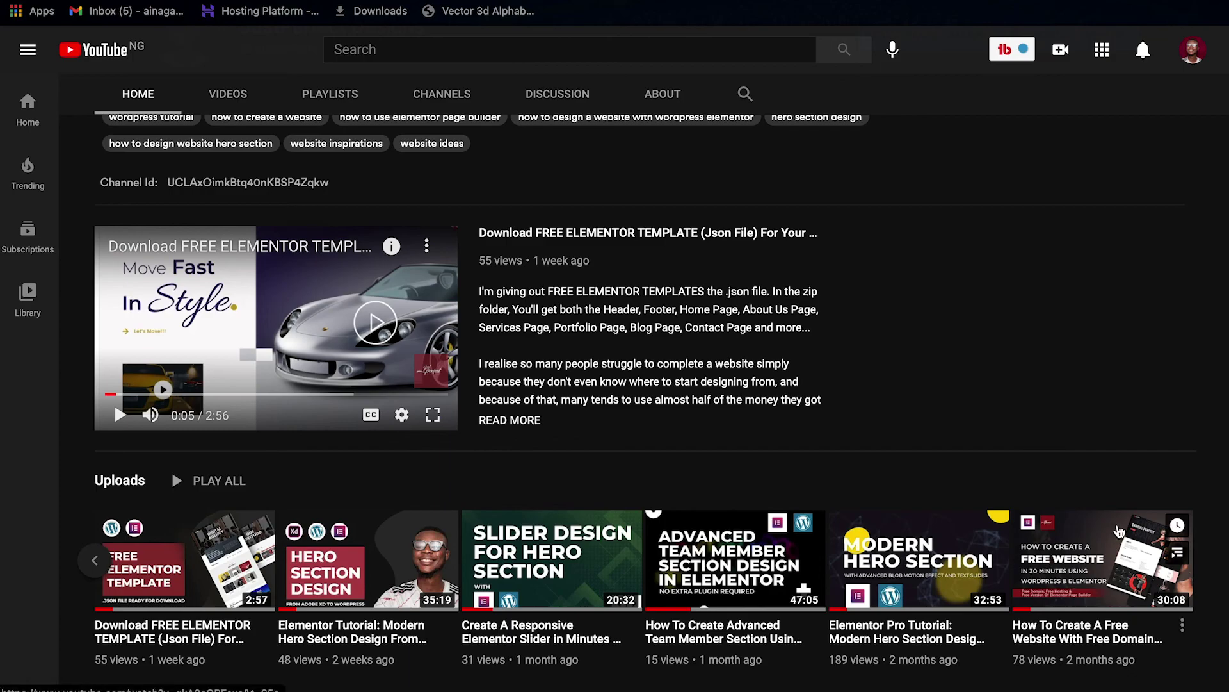
pyautogui.scroll(10, 1069, 432)
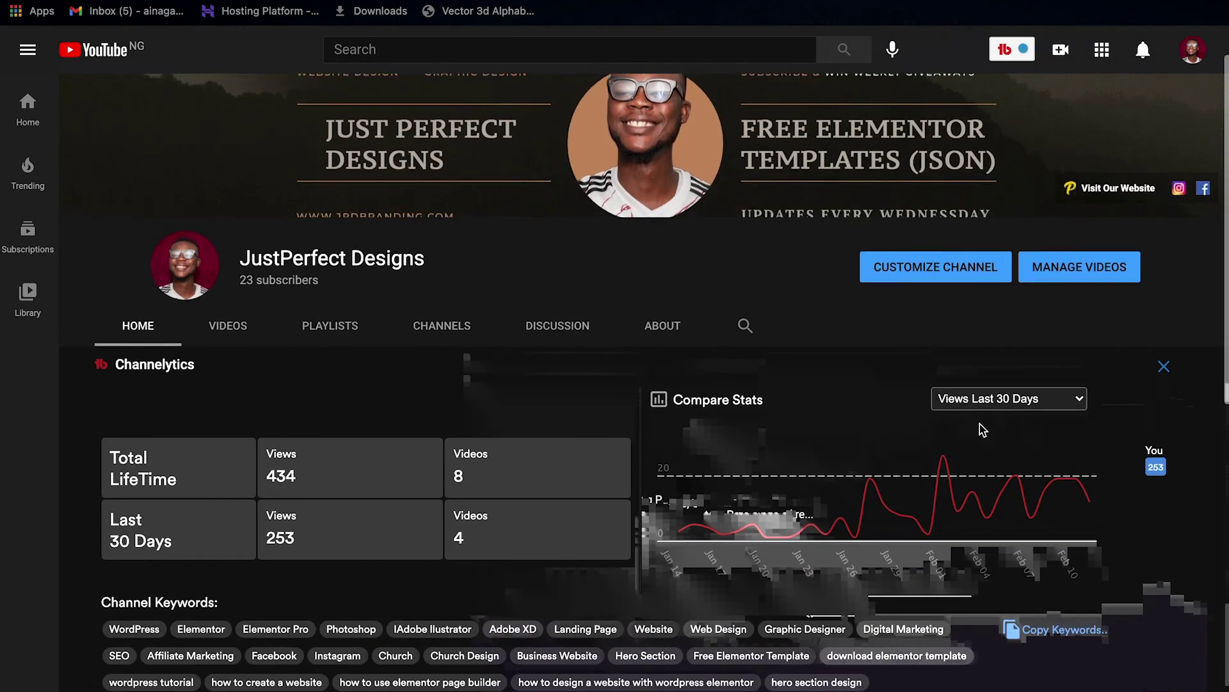